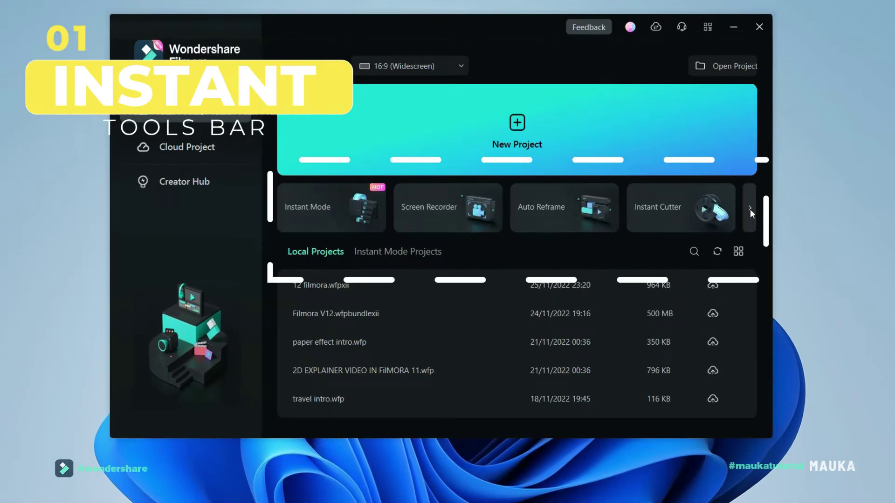
- Look through the start screen's instant tools, the Cloud Project area and the Advanced video guides in Creator Hub
left_click(750, 209)
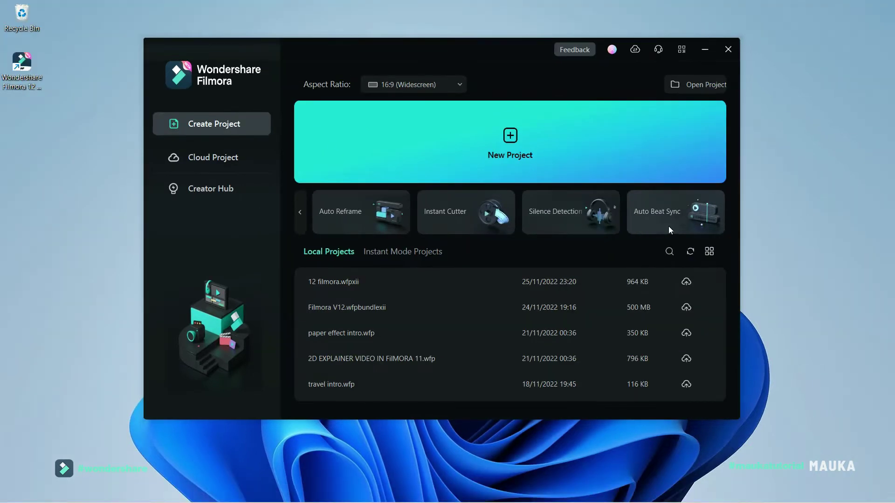
left_click(301, 212)
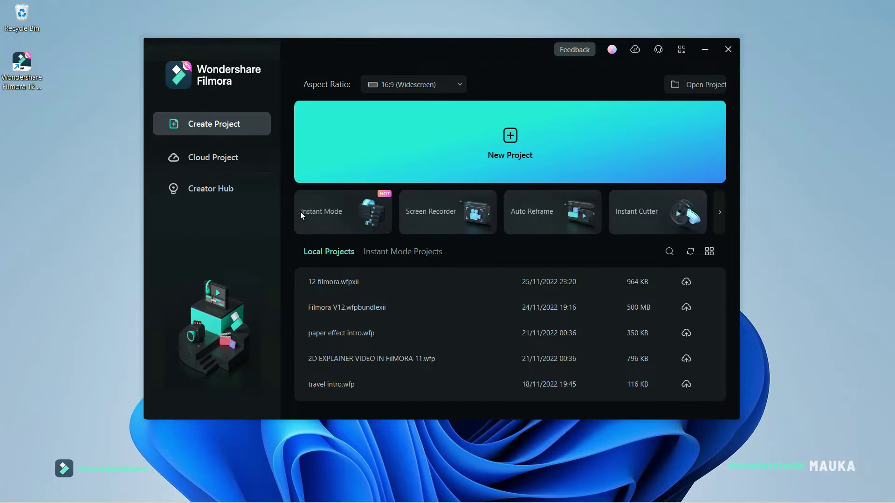
left_click(222, 161)
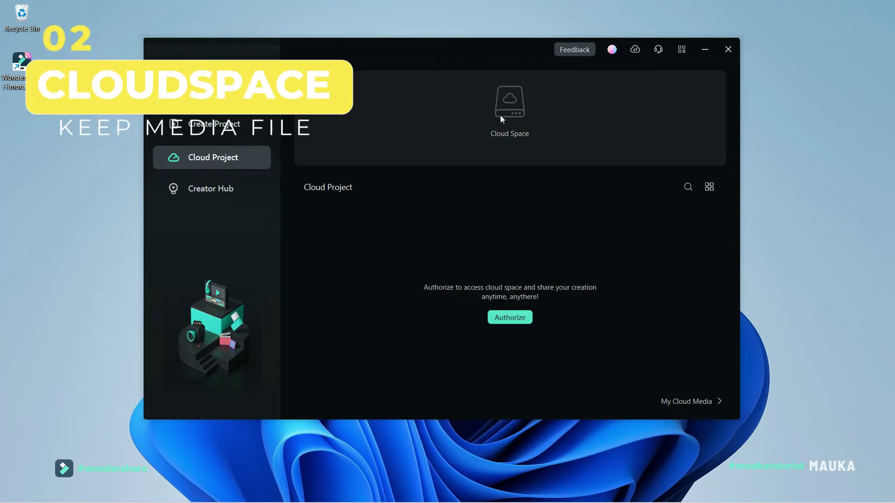
left_click(211, 188)
left_click(368, 146)
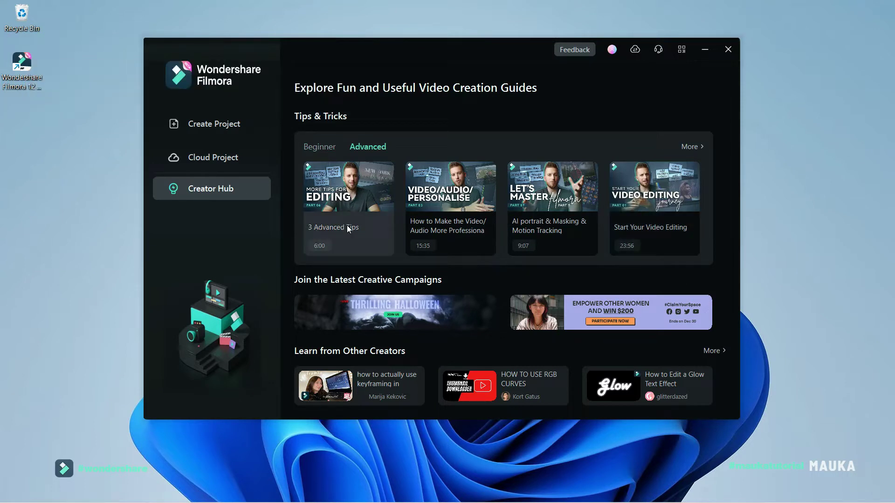
- Create a new project with the 16:9 (Widescreen) aspect ratio
left_click(222, 124)
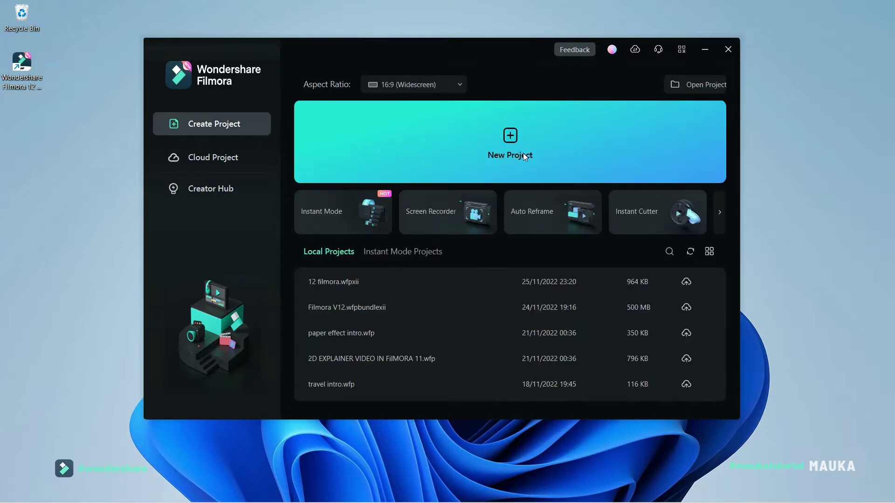
left_click(498, 157)
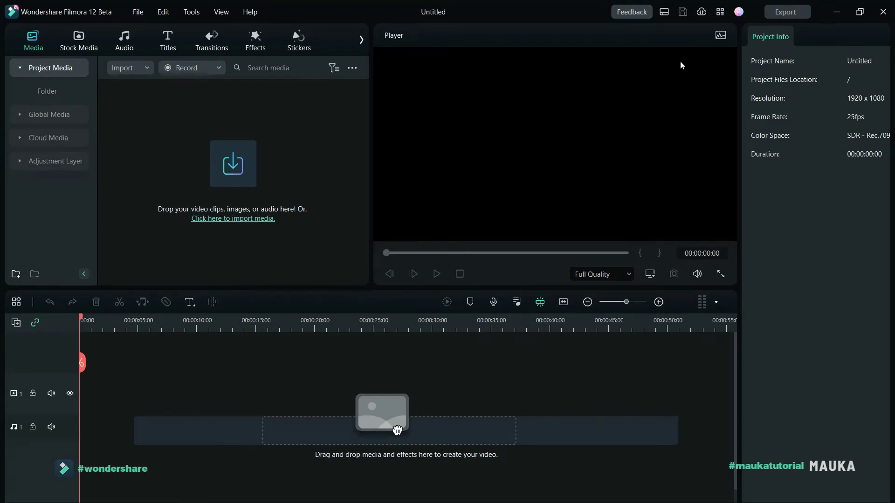
- Try the Organize and Timeline workspace layouts, showing the audio meter beside the timeline
left_click(665, 13)
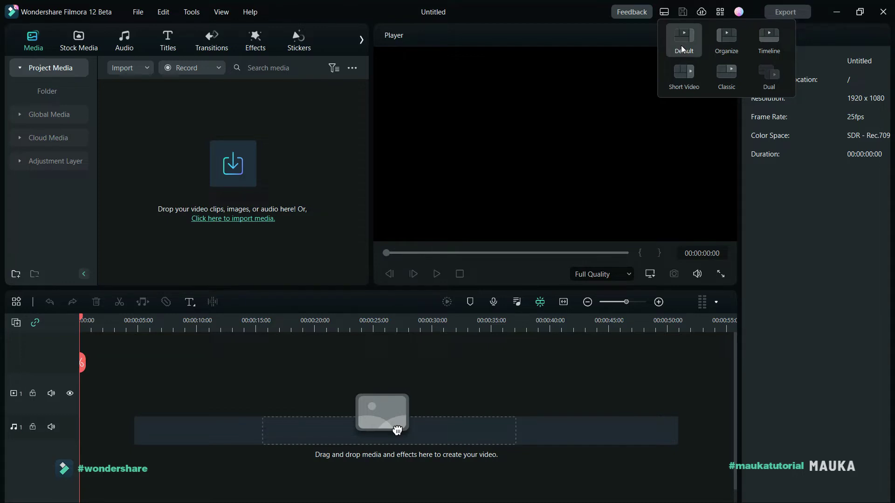
left_click(727, 40)
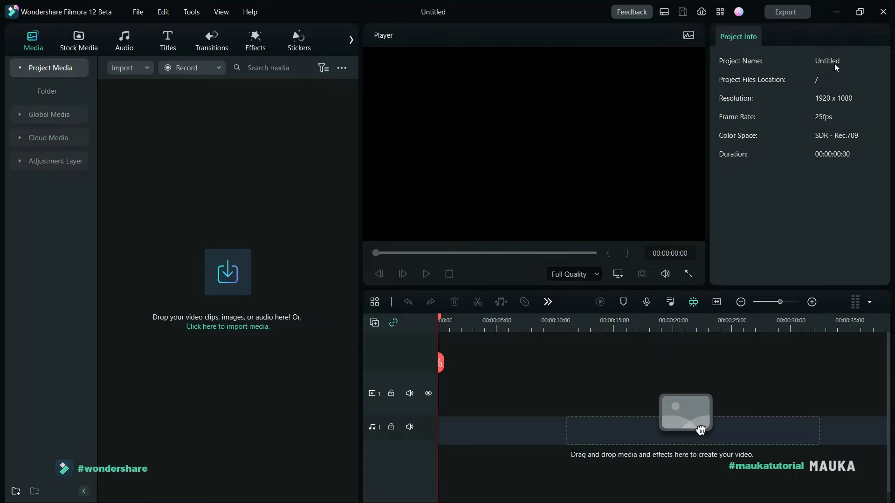
left_click(664, 14)
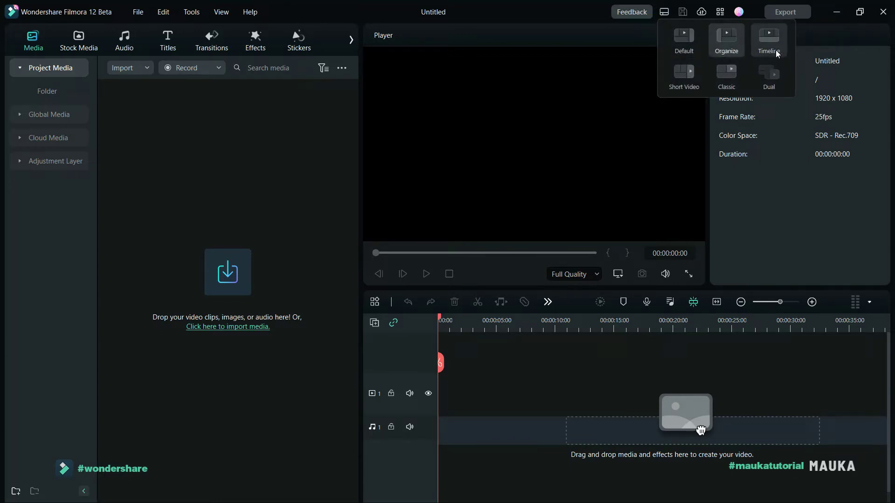
left_click(770, 37)
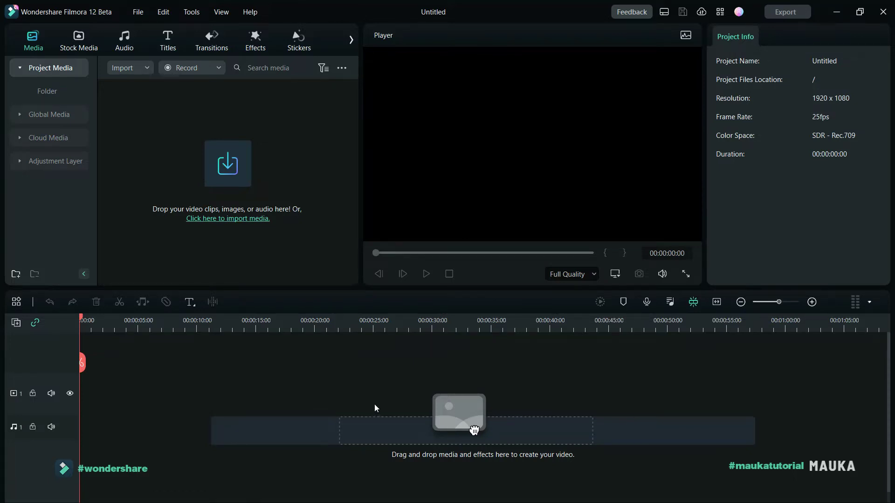
left_click(870, 303)
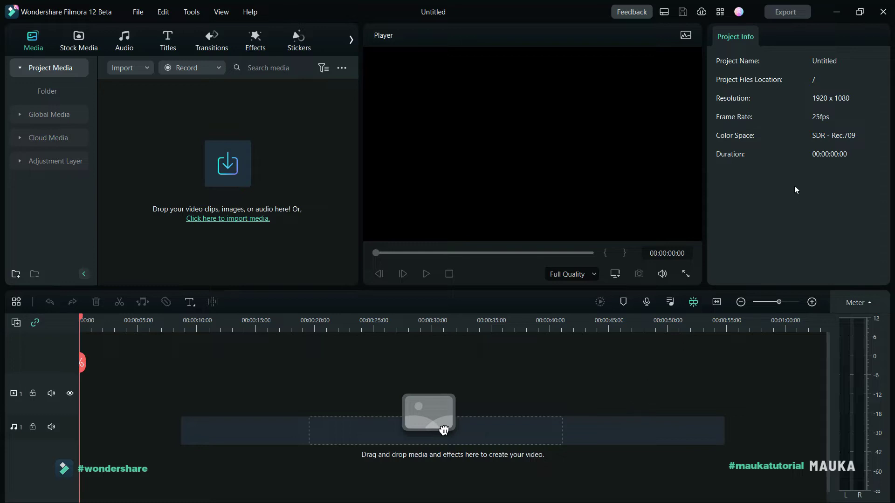
- Try the Short Video and Classic workspace layouts before returning to the Default layout
left_click(664, 12)
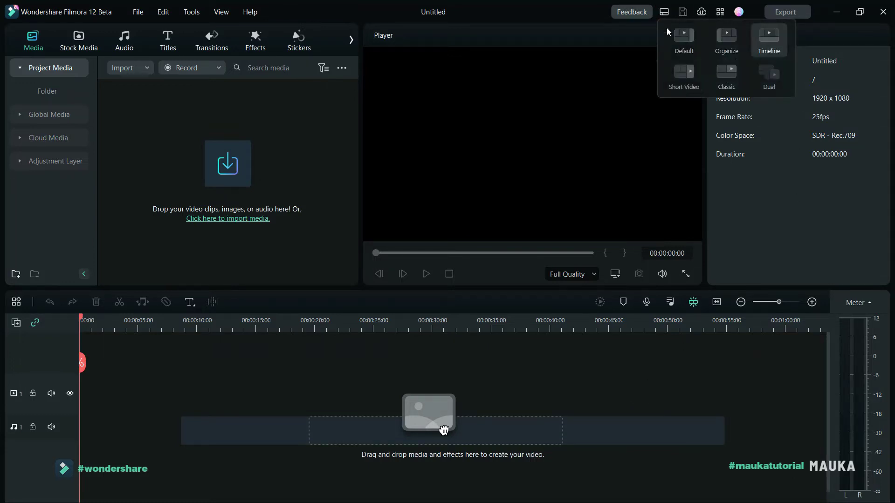
left_click(689, 78)
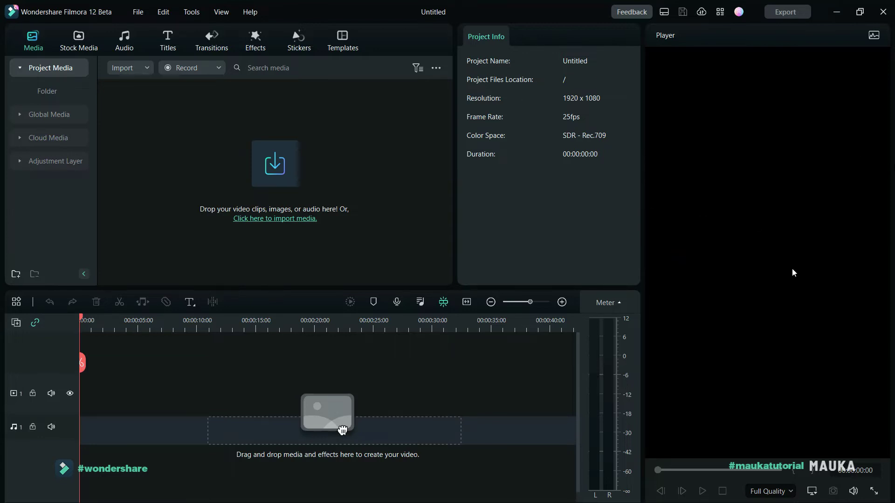
left_click(665, 12)
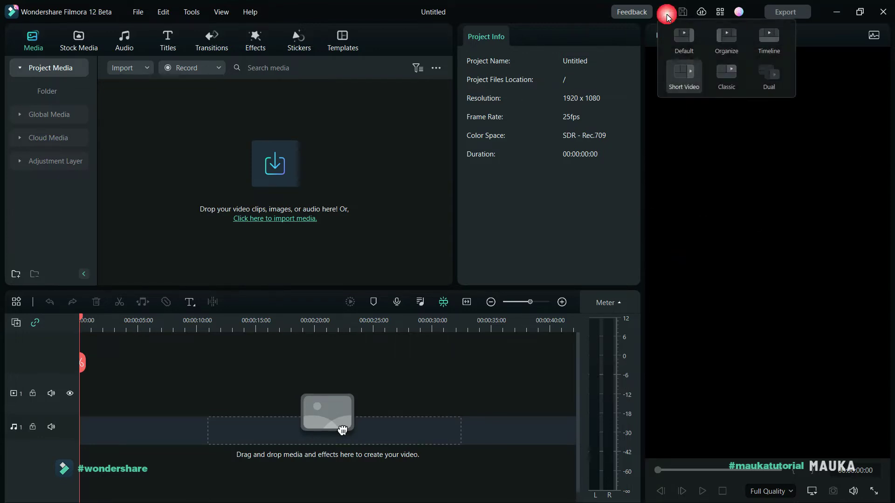
left_click(727, 77)
left_click(664, 12)
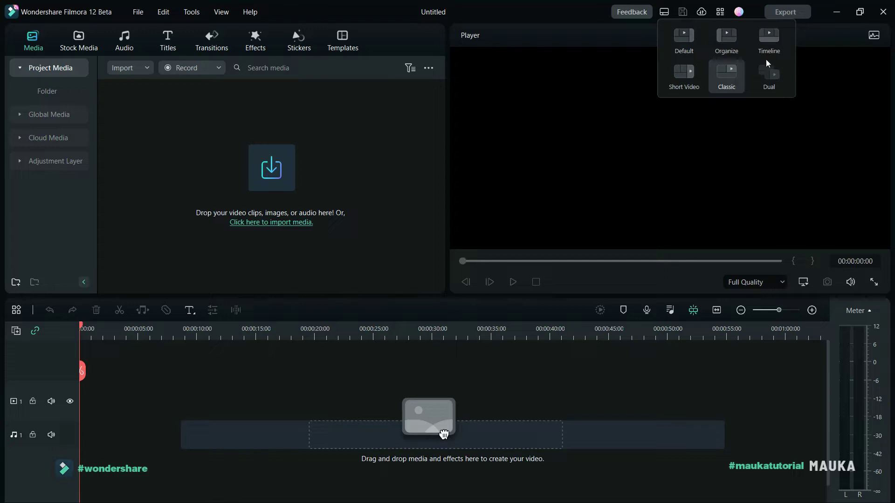
left_click(757, 82)
- Review the File and Edit keyboard shortcuts and the choice of shortcut presets
left_click(720, 12)
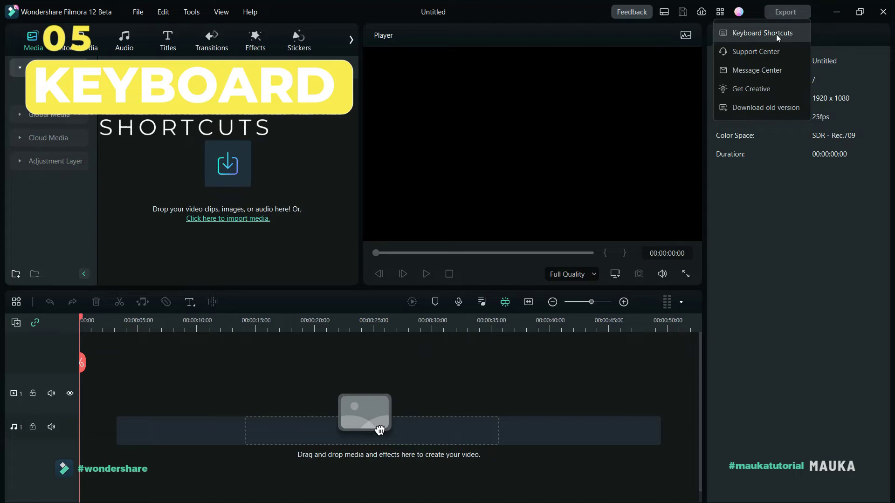
left_click(776, 34)
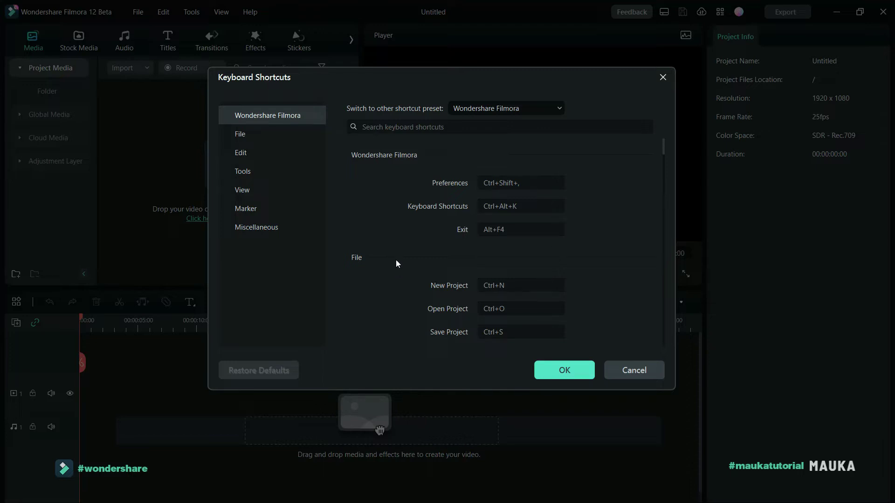
left_click(239, 134)
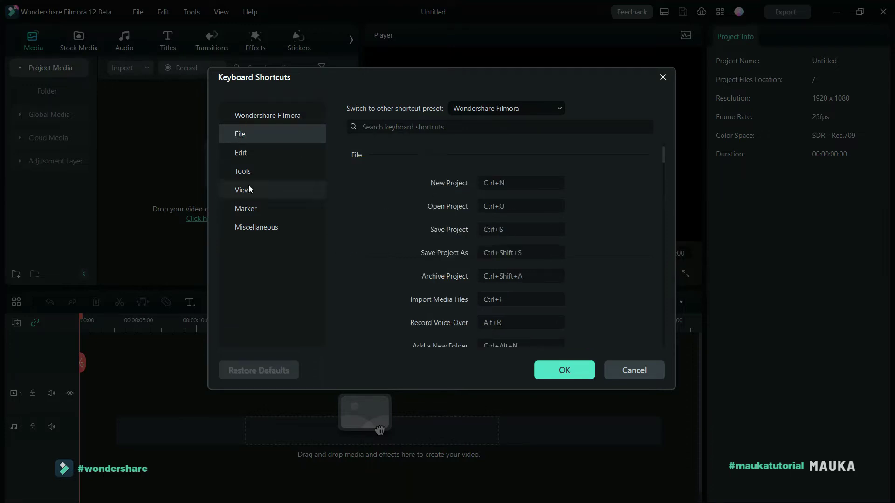
left_click(238, 157)
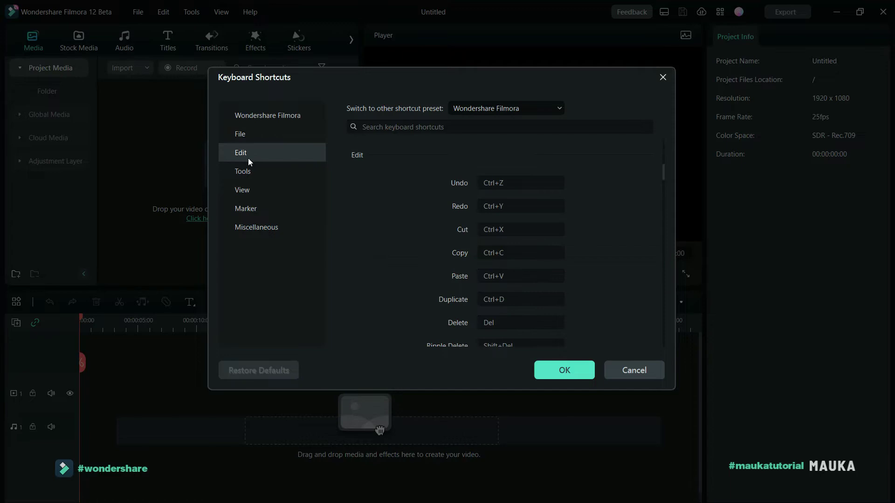
scroll(436, 144, "down", 10)
left_click(558, 109)
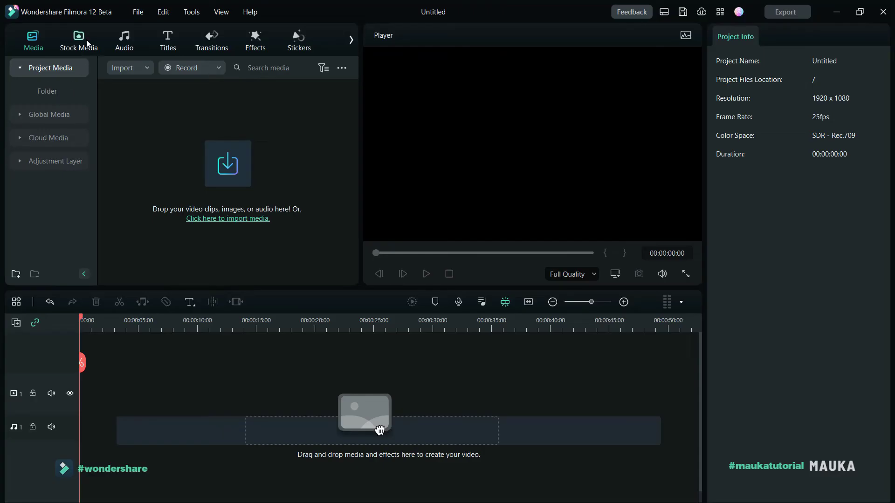
- Add the Pexels stock video of the seal on the beach to the start of the timeline
left_click(80, 40)
mouse_move(140, 121)
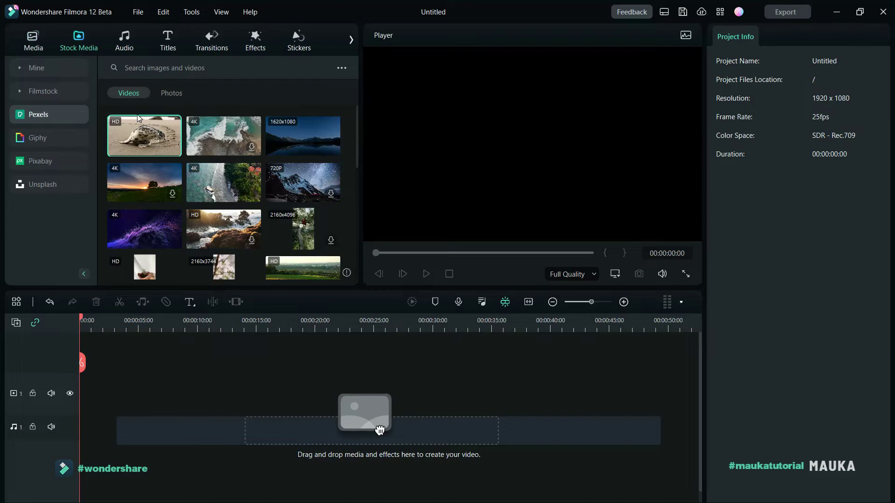
left_click_drag(141, 143, 85, 371)
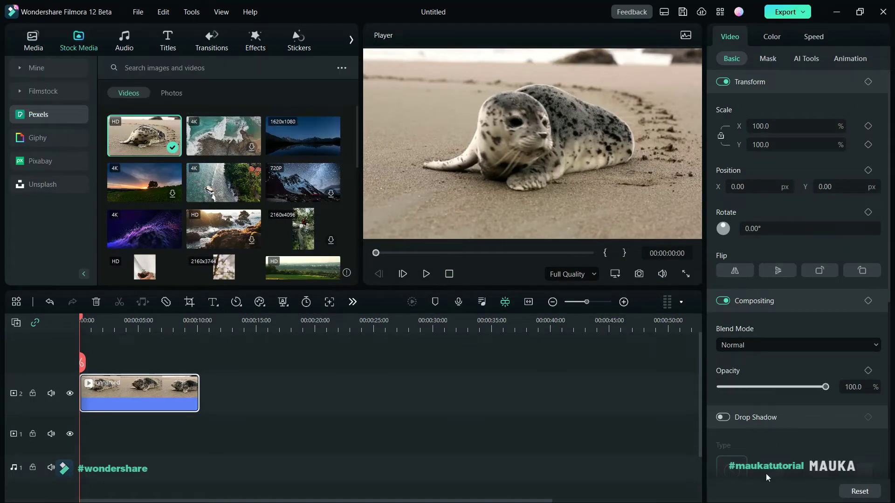
- Look through the seal clip's basic video properties and toggle Drop Shadow, Compositing and Transform to compare each state
scroll(779, 446, "down", 5)
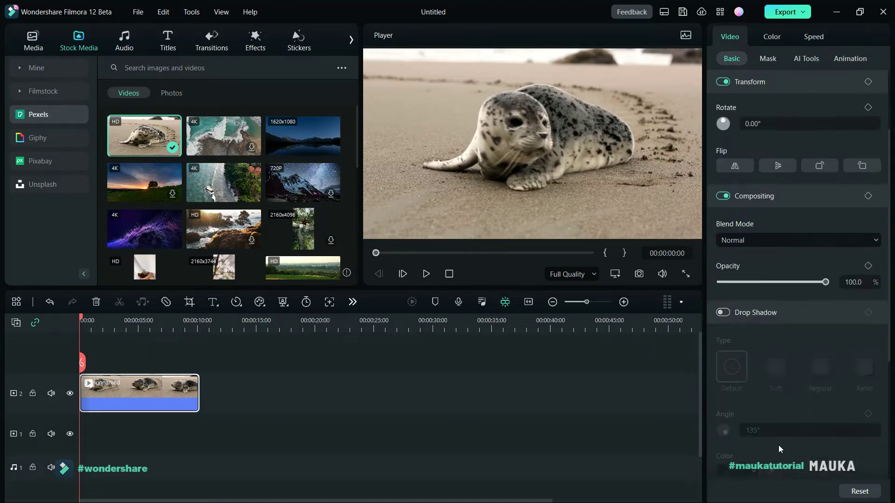
scroll(777, 445, "up", 5)
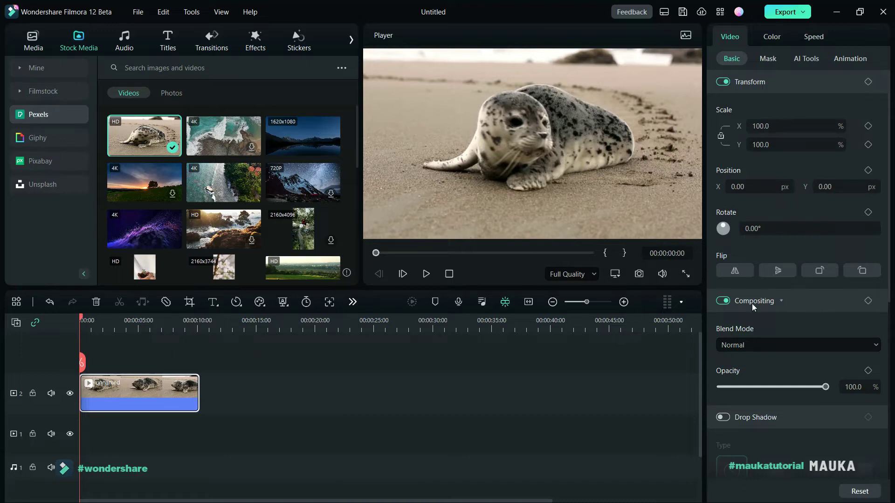
scroll(753, 422, "down", 2)
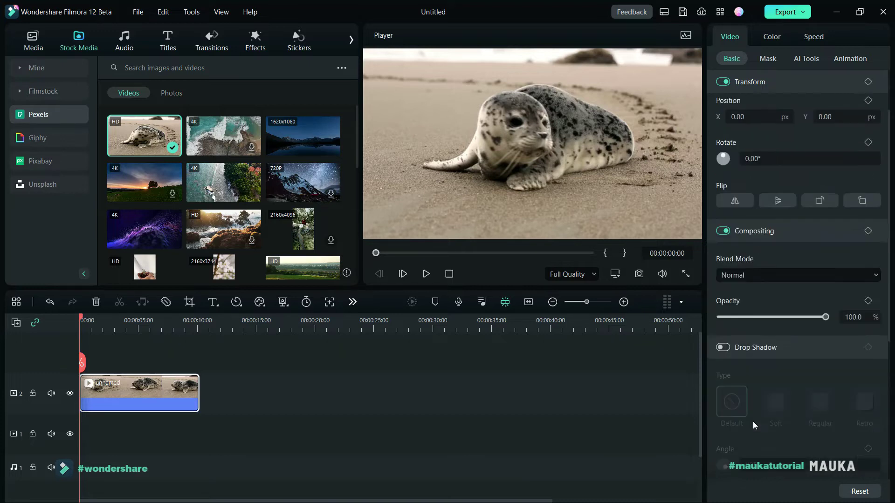
left_click(729, 349)
left_click(721, 349)
left_click(722, 232)
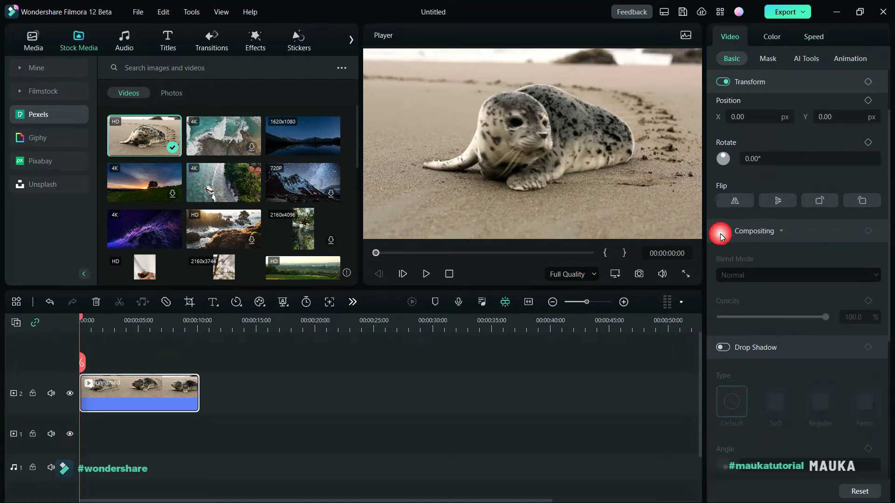
left_click(725, 232)
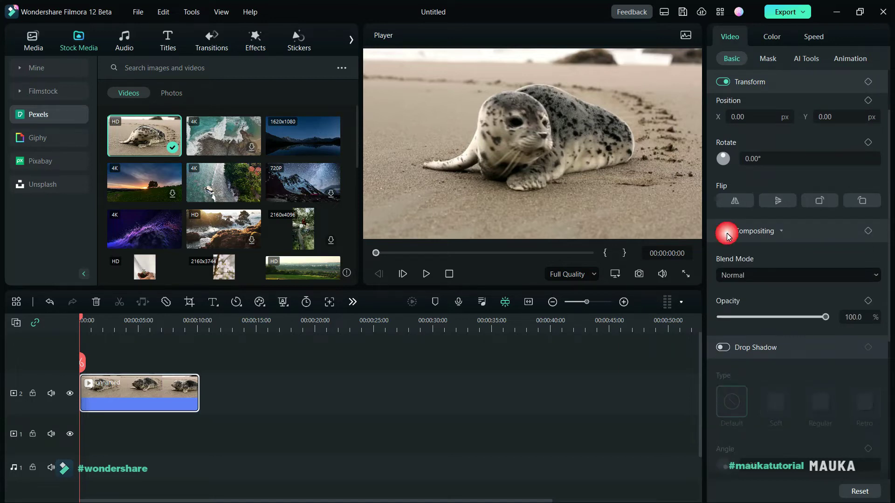
left_click(722, 82)
left_click(728, 81)
- Collapse the seal clip's Compositing and Drop Shadow settings and leave its Transform settings expanded
scroll(769, 84, "down", 4)
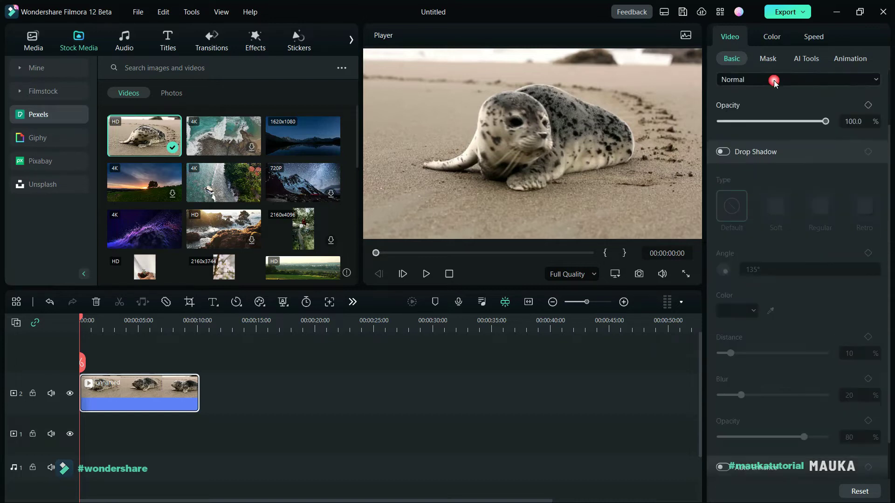
left_click(783, 152)
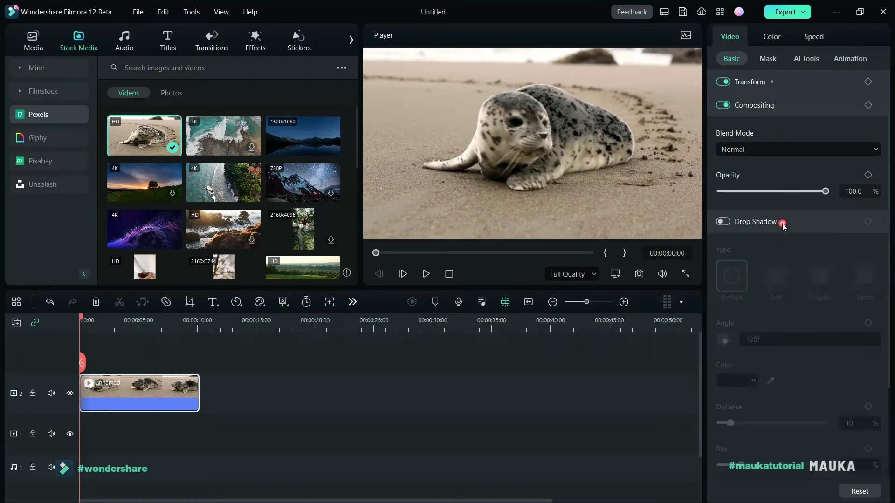
left_click(781, 106)
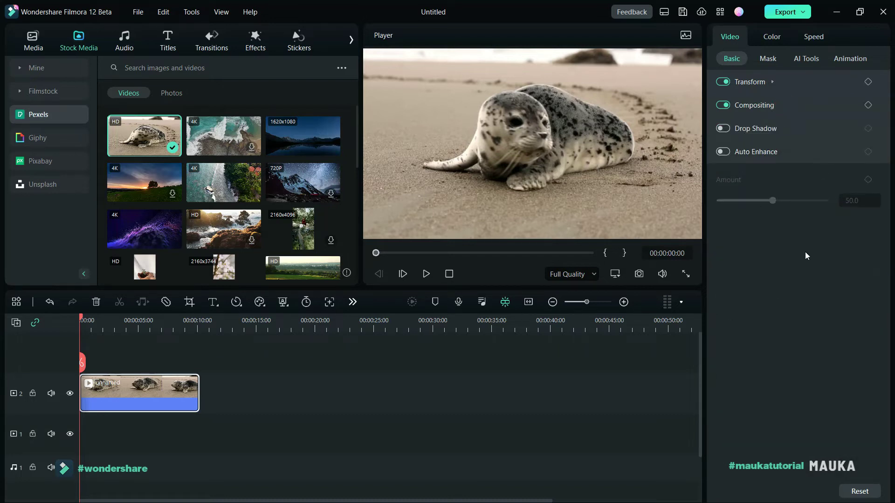
left_click(774, 82)
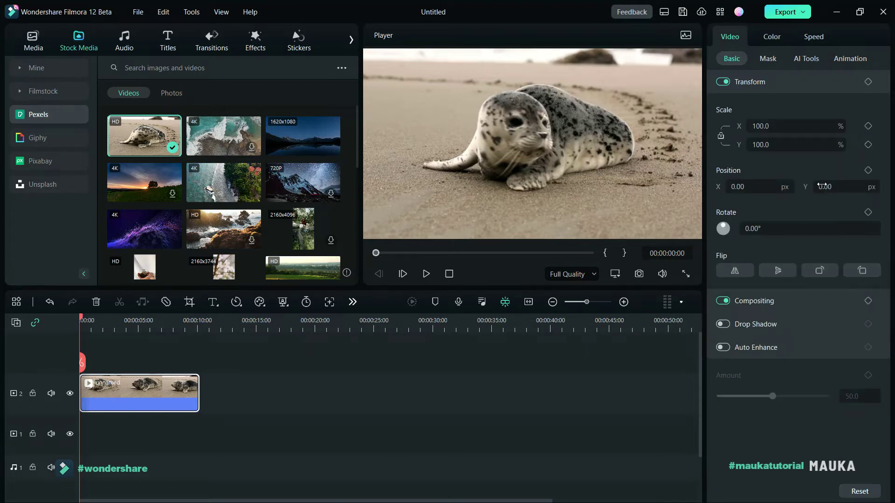
left_click(772, 80)
left_click(773, 80)
left_click(773, 80)
left_click(773, 80)
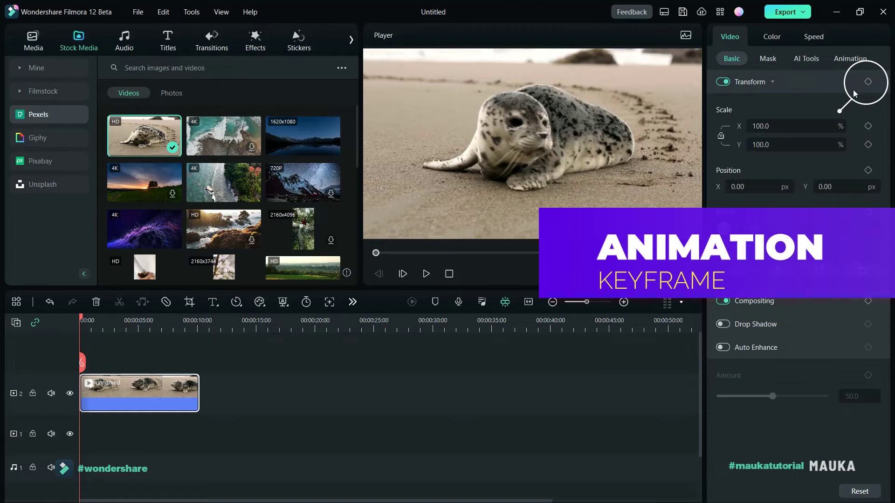
- Add a Transform keyframe to the seal clip at 00:00:00:11
left_click(88, 320)
left_click_drag(88, 319, 85, 319)
left_click(600, 184)
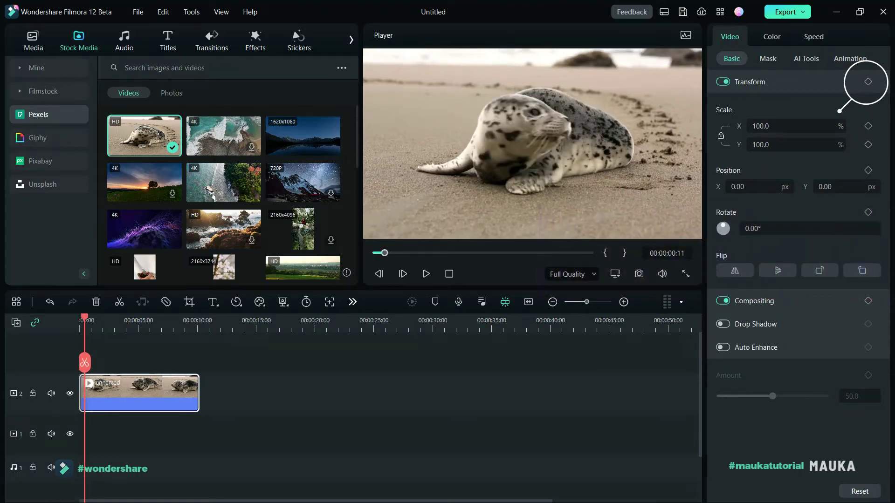
left_click(868, 83)
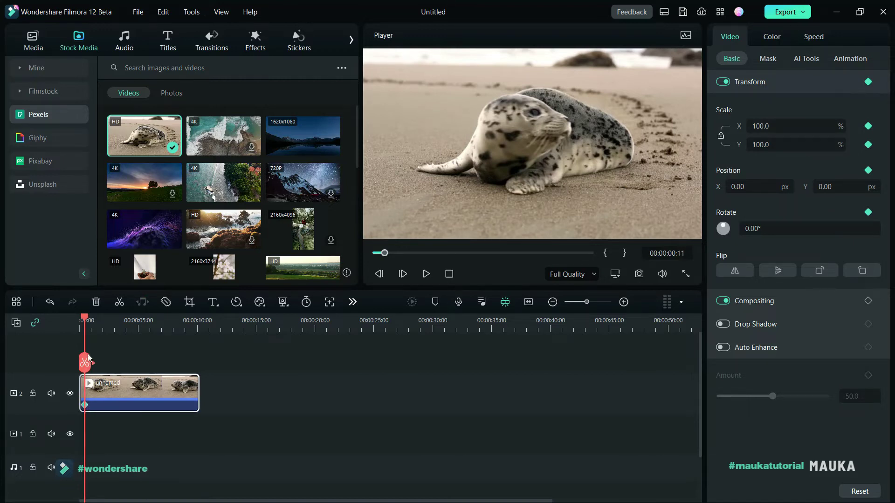
- Add a second Transform keyframe to the seal clip at 00:00:02:03
left_click_drag(90, 322, 104, 322)
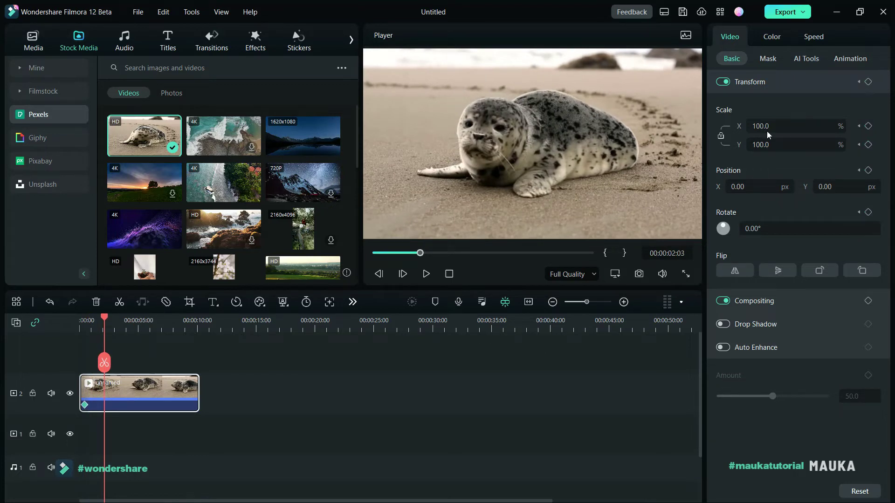
left_click(869, 83)
- Try scaling the seal clip's X and Y axes independently with the scale unlinked, and reset the scale
mouse_move(783, 130)
left_mouse_down()
mouse_move(797, 131)
mouse_move(778, 130)
left_mouse_up()
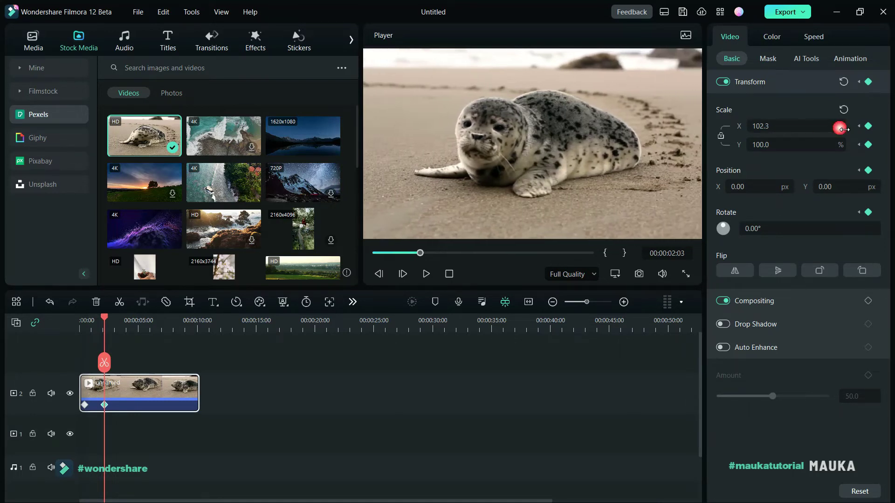
left_click(843, 110)
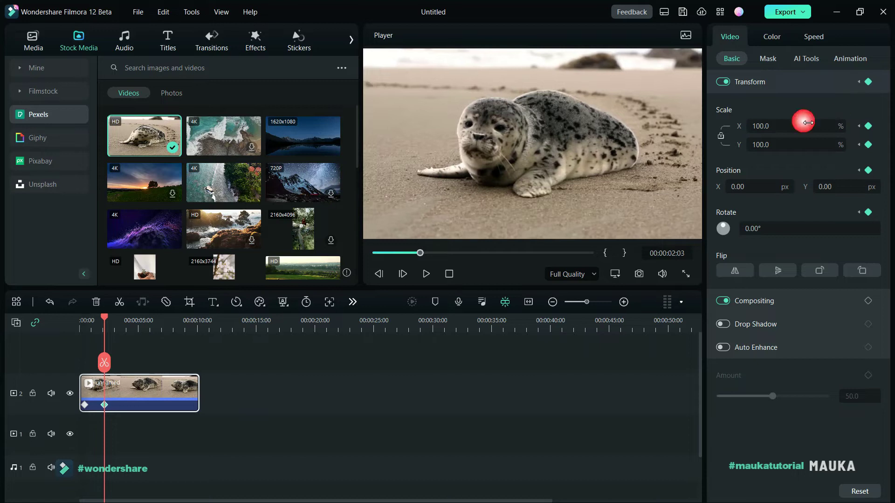
left_click(721, 138)
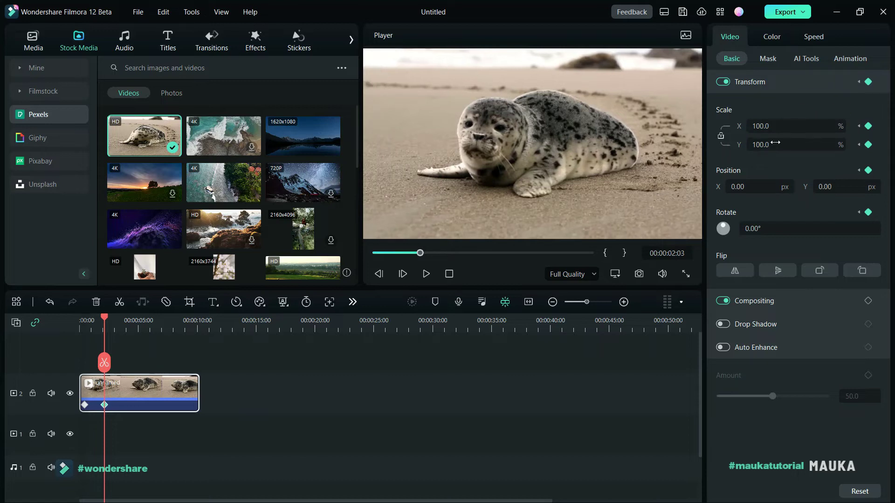
mouse_move(764, 130)
left_mouse_down()
mouse_move(778, 132)
mouse_move(773, 145)
left_mouse_up()
left_click(831, 116)
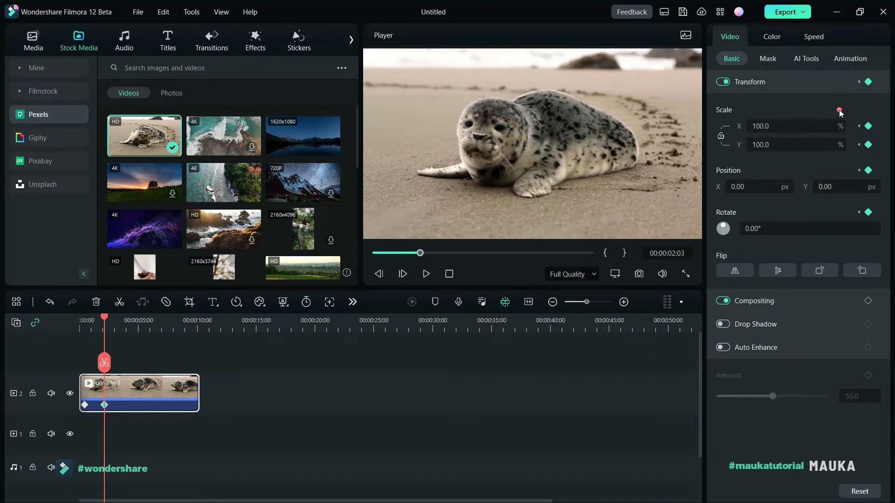
- Link the seal clip's scale axes and set the second keyframe to 145.1% scale and 15° rotation
left_click(722, 137)
left_click_drag(780, 130, 865, 130)
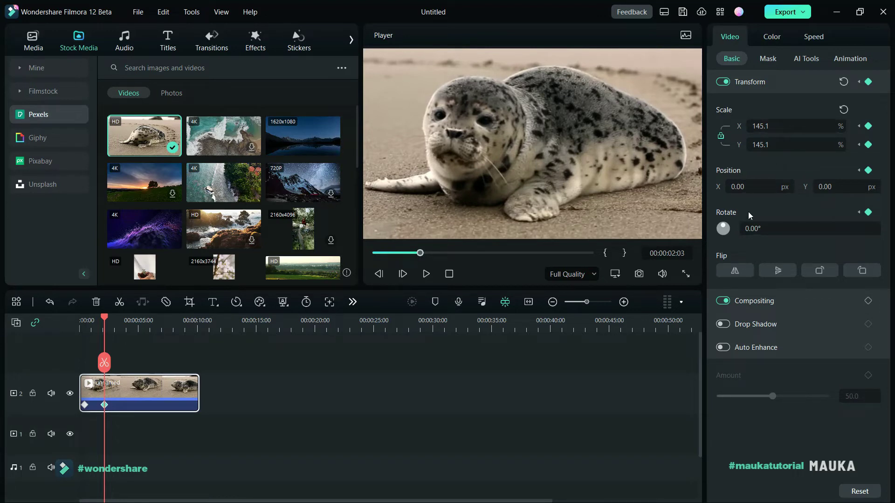
left_click_drag(770, 230, 781, 230)
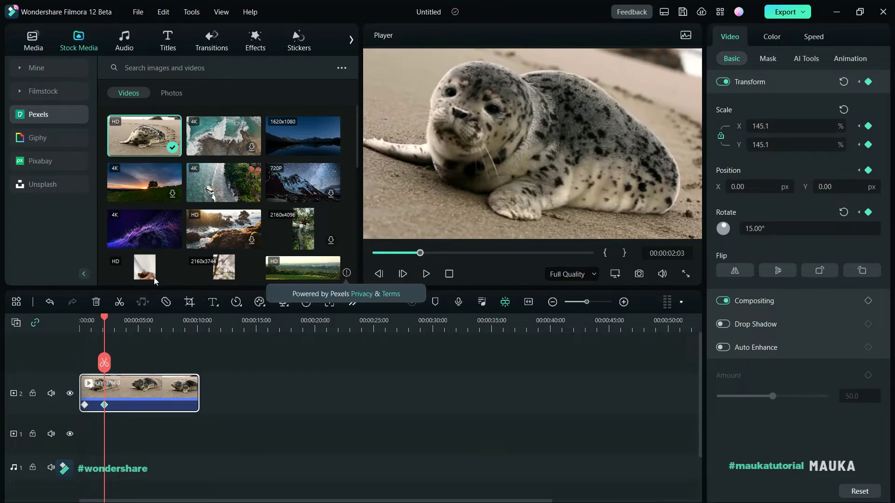
- Play the seal clip from the start through its second keyframe to preview the zoom and rotation
left_click_drag(106, 323, 79, 322)
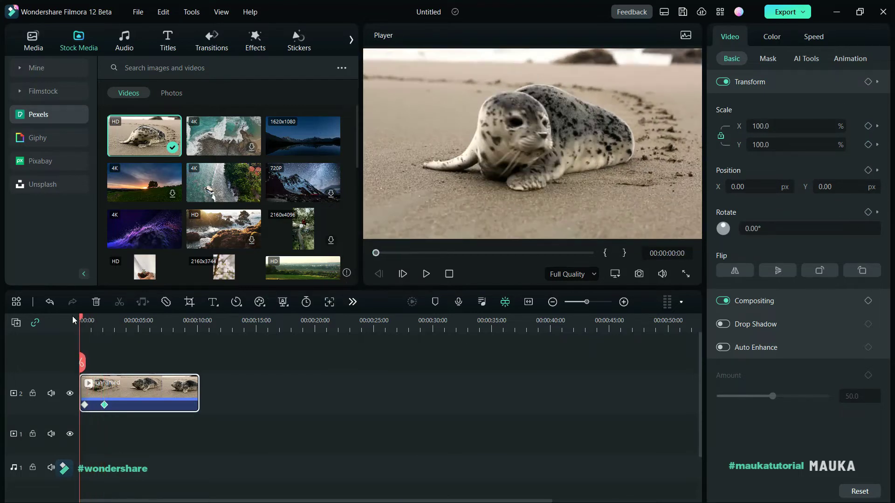
left_click(425, 274)
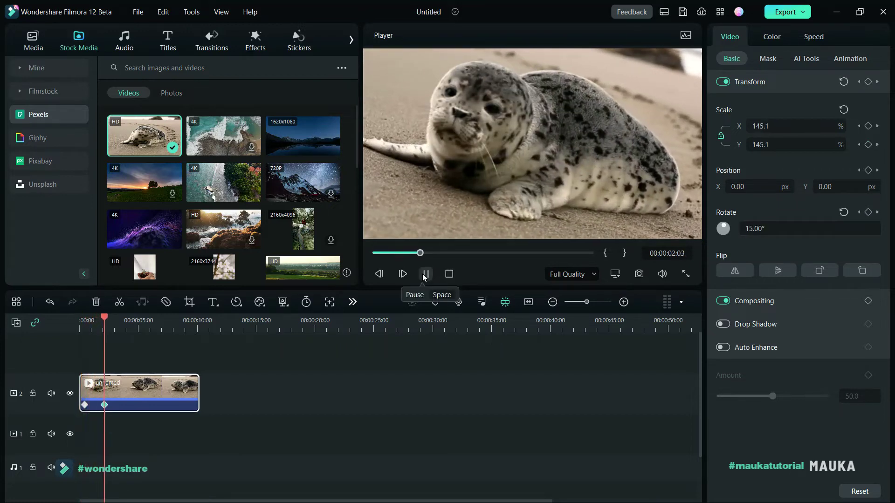
left_click(426, 275)
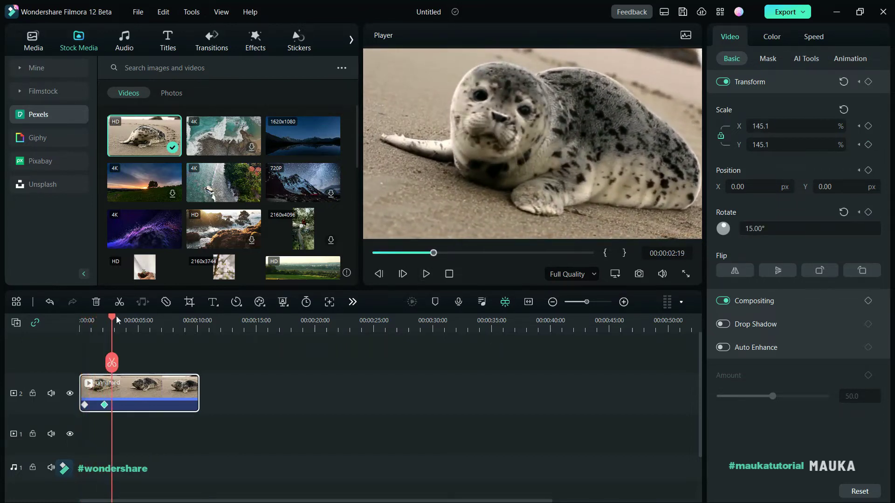
- Reset all of the seal clip's Transform values at 00:00:03:24 so a third keyframe returns it to its original framing
left_click_drag(113, 321, 127, 321)
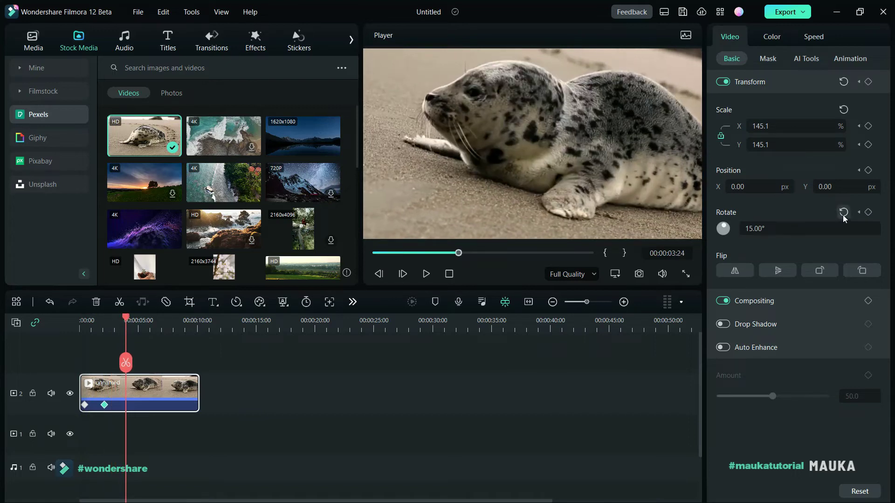
left_click(844, 82)
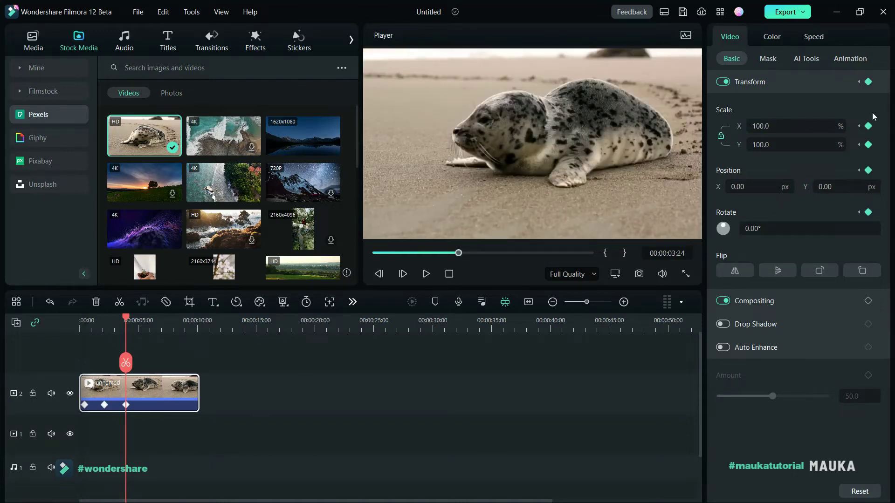
- Scrub between the seal clip's last two keyframes and toggle Transform off and on to compare the picture
left_click(130, 321)
mouse_move(131, 321)
left_mouse_down()
mouse_move(165, 320)
mouse_move(95, 322)
mouse_move(114, 321)
left_mouse_up()
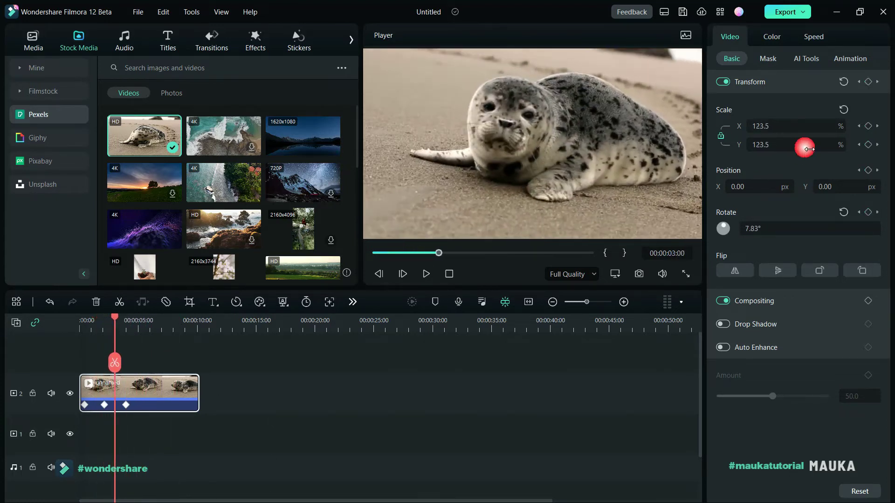
left_click(723, 82)
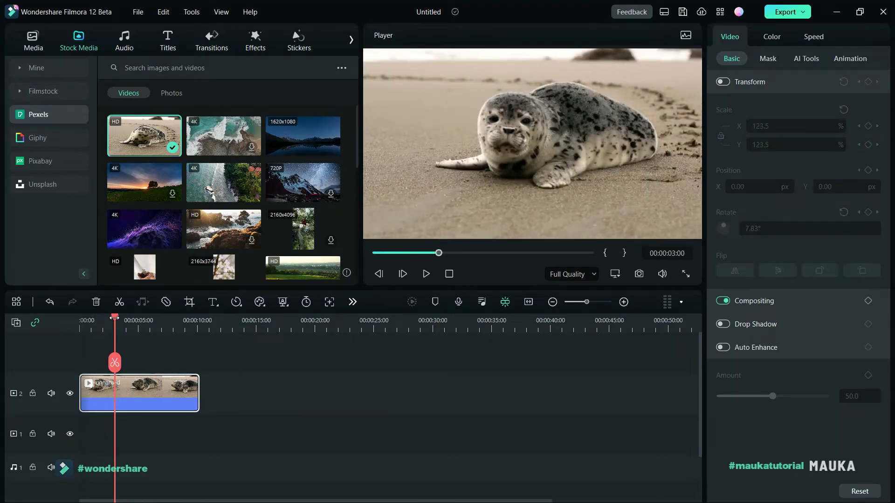
mouse_move(118, 319)
left_mouse_down()
mouse_move(77, 323)
mouse_move(169, 322)
mouse_move(103, 321)
mouse_move(165, 321)
mouse_move(118, 322)
mouse_move(129, 326)
left_mouse_up()
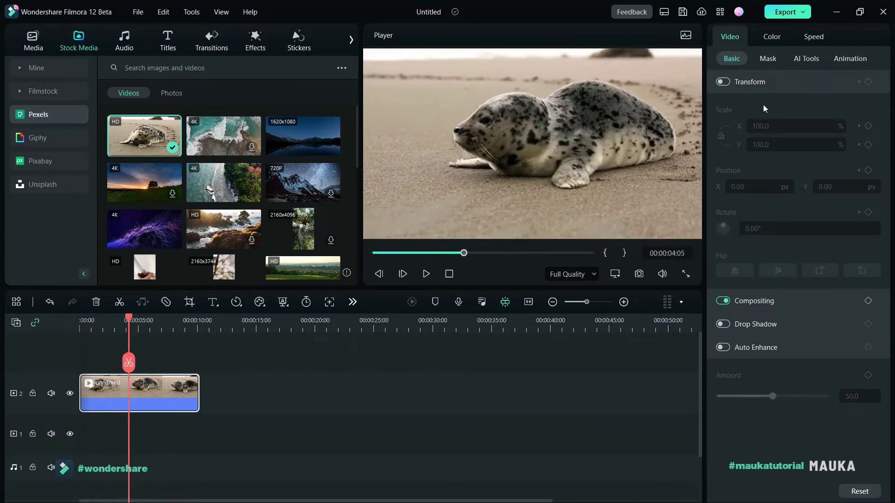
left_click(726, 84)
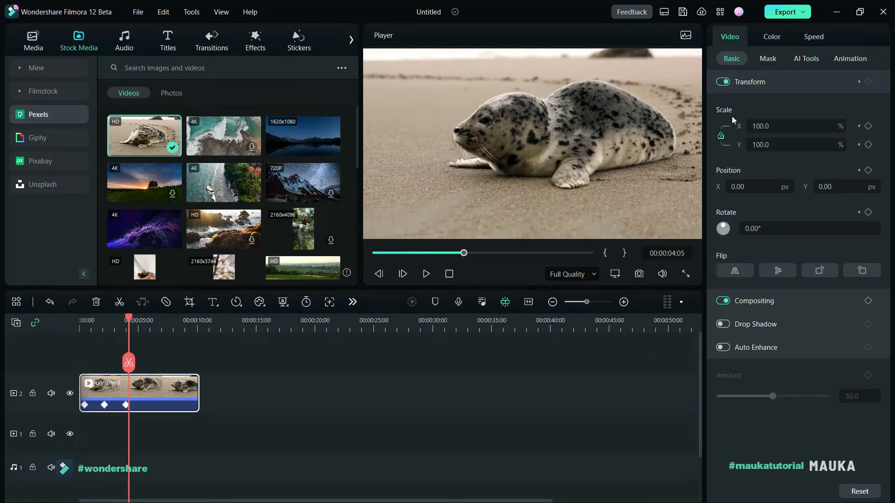
- Try the horizontal and vertical flips and both 90° rotations on the seal clip, and reset the Flip settings
left_click(738, 272)
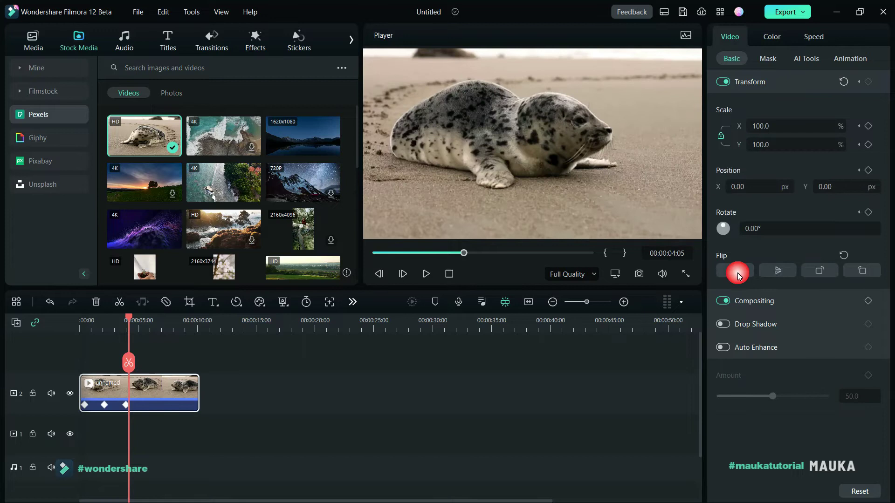
left_click(780, 271)
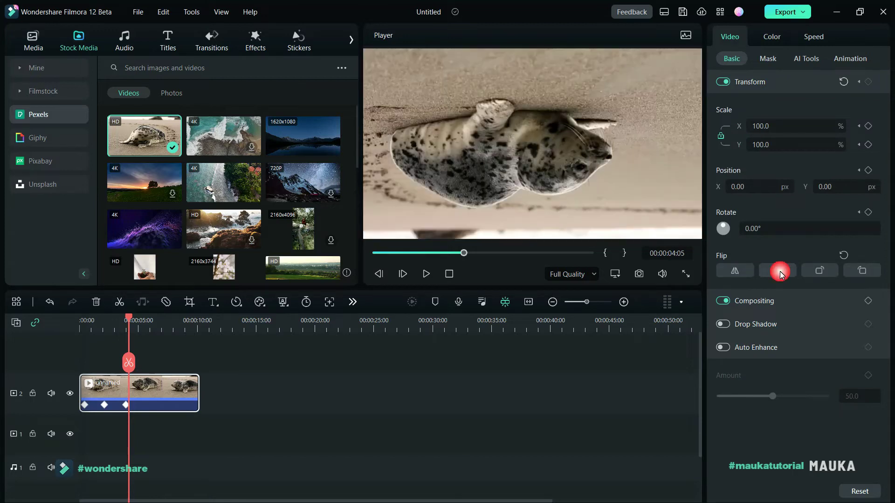
left_click(818, 270)
left_click(867, 272)
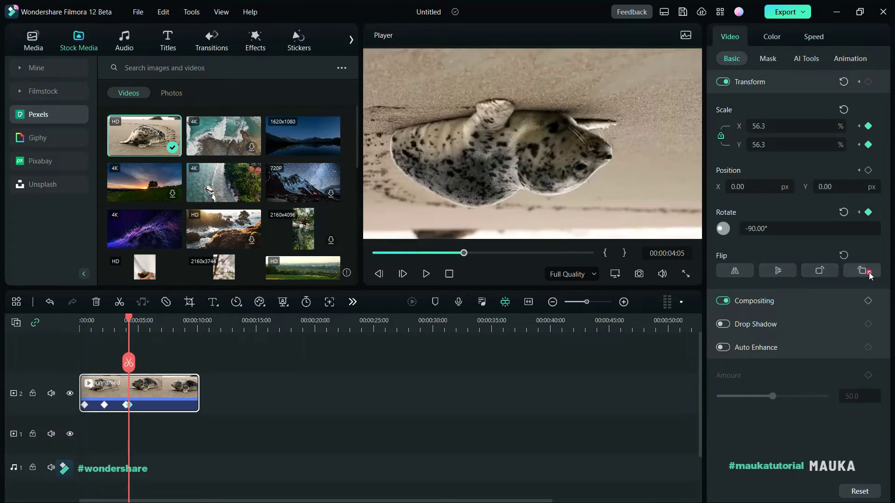
left_click(845, 255)
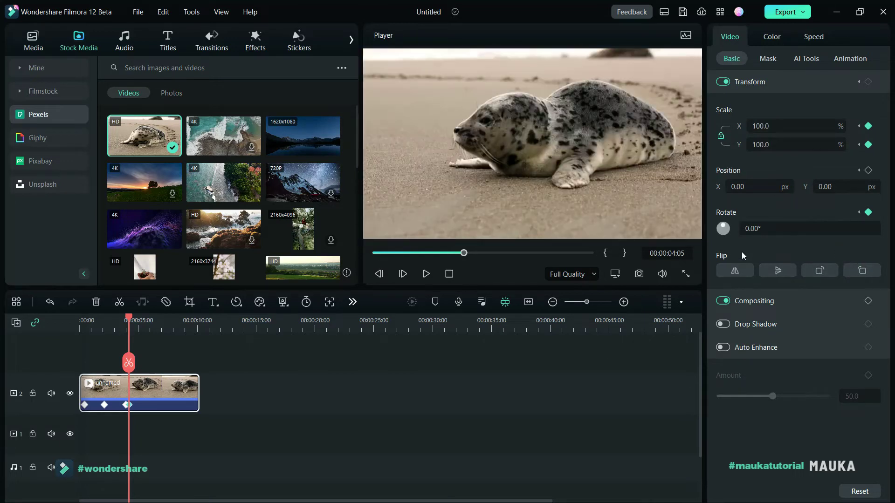
- Enable the seal clip's Drop Shadow and shift the picture up and left to expose the frame's background
left_click(784, 130)
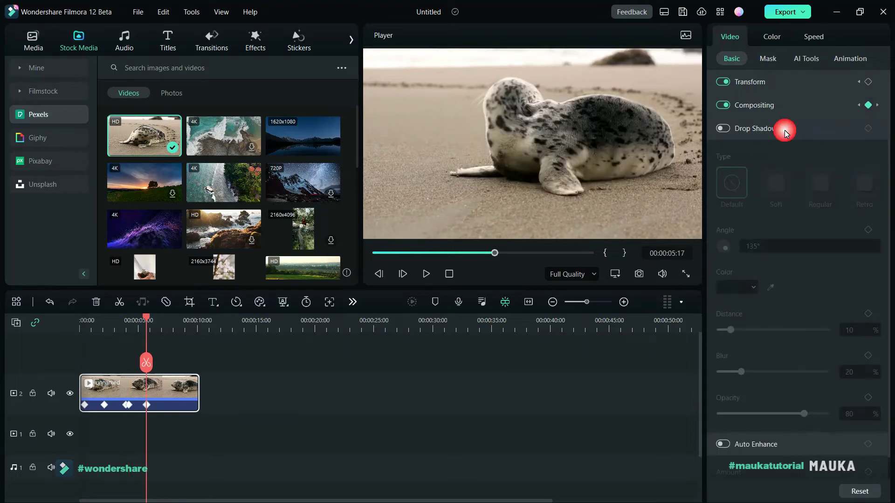
left_click(723, 130)
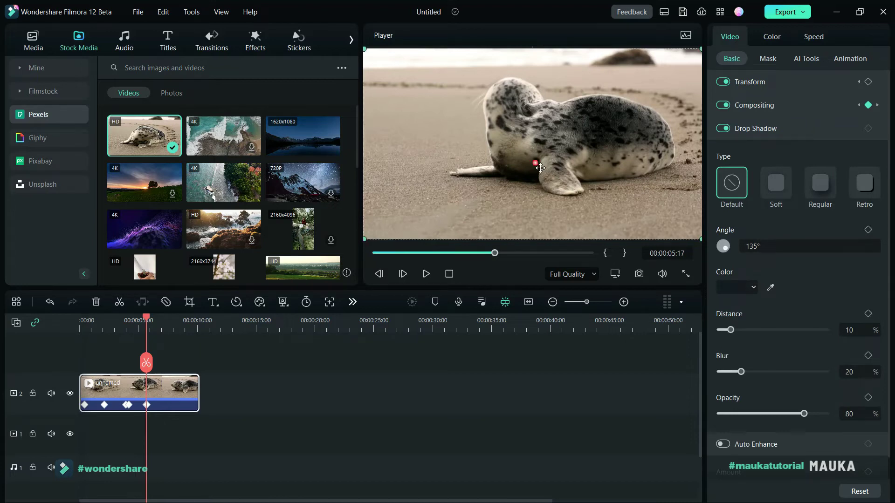
left_click_drag(603, 186, 589, 152)
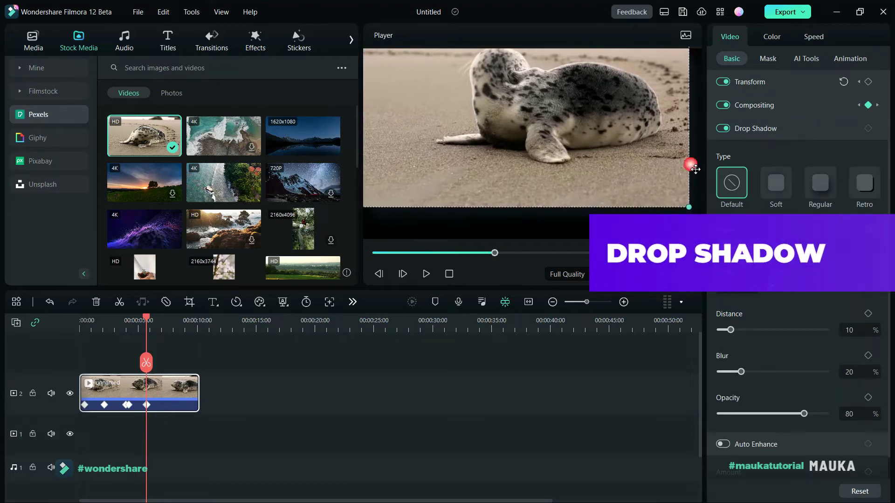
- Give the seal clip a brown Retro drop shadow and switch its type to Regular for comparison
left_click(865, 187)
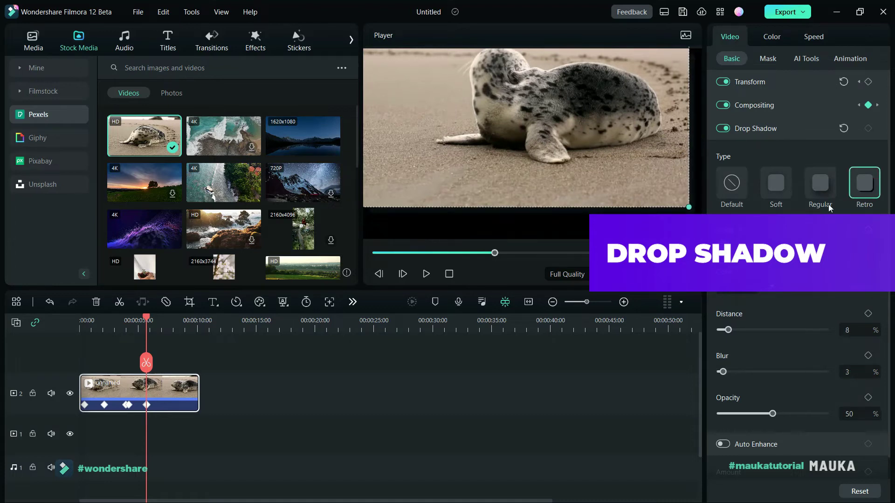
left_click(736, 284)
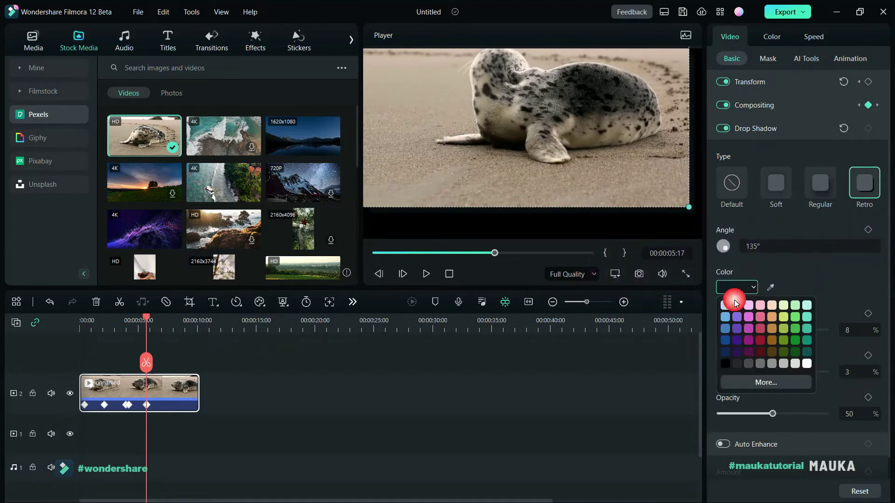
left_click(772, 340)
left_click_drag(630, 142, 616, 147)
left_click(817, 194)
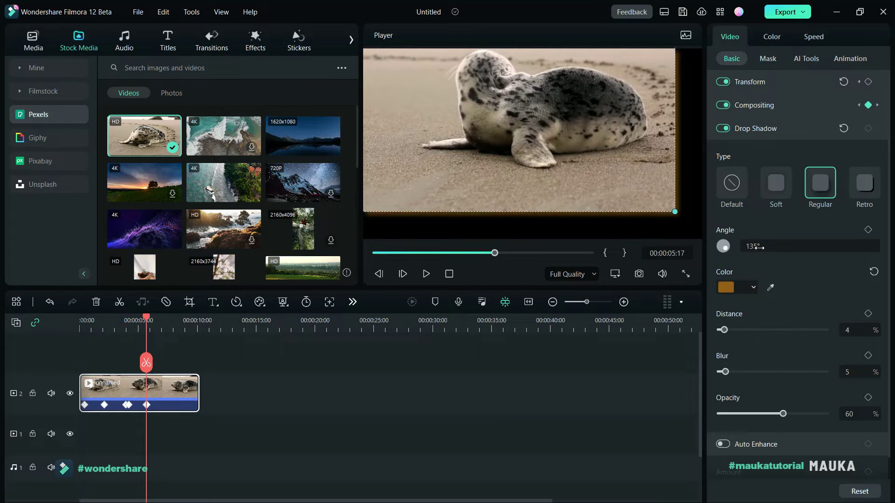
- Set the seal clip's drop shadow to 15% distance, 30% blur and 23% opacity
left_click_drag(728, 331, 755, 332)
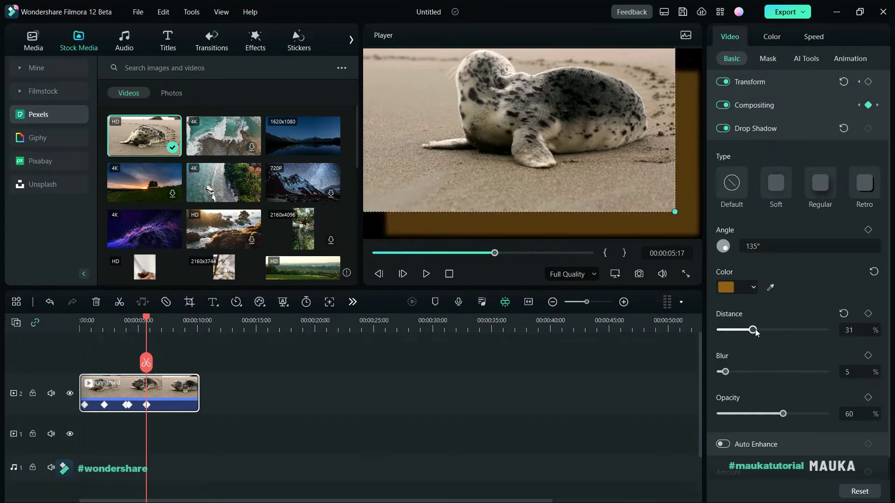
left_click_drag(756, 332, 736, 330)
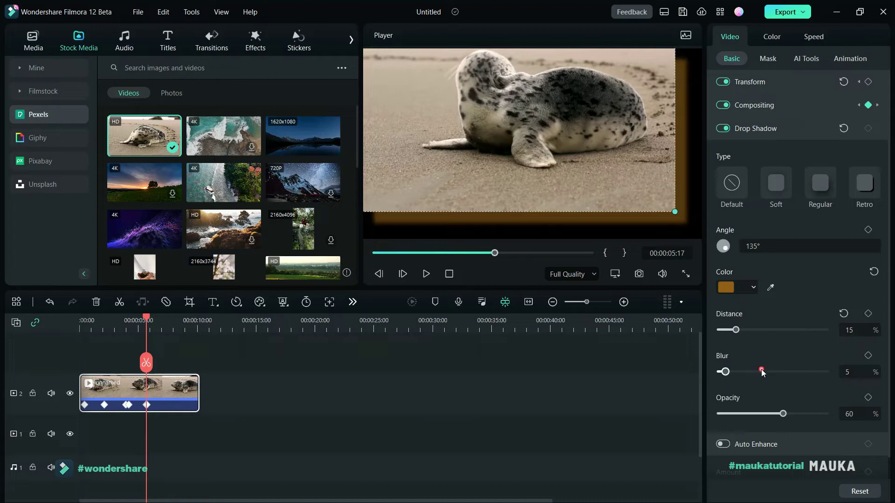
mouse_move(762, 370)
left_mouse_down()
mouse_move(773, 372)
mouse_move(728, 373)
mouse_move(772, 373)
mouse_move(751, 373)
left_mouse_up()
left_click_drag(783, 414, 745, 414)
- Reset the shadow color, try the Soft type, and return to Default with the seal clip's Drop Shadow disabled
left_click(873, 272)
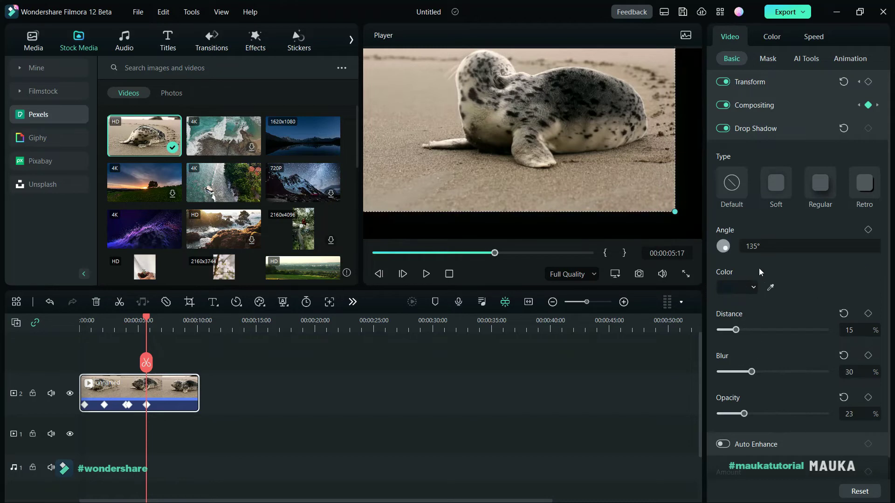
left_click(776, 196)
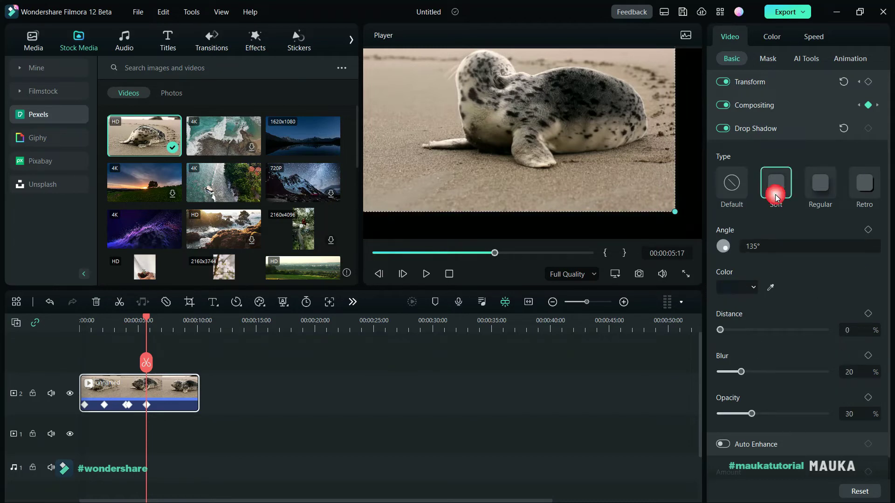
left_click(730, 184)
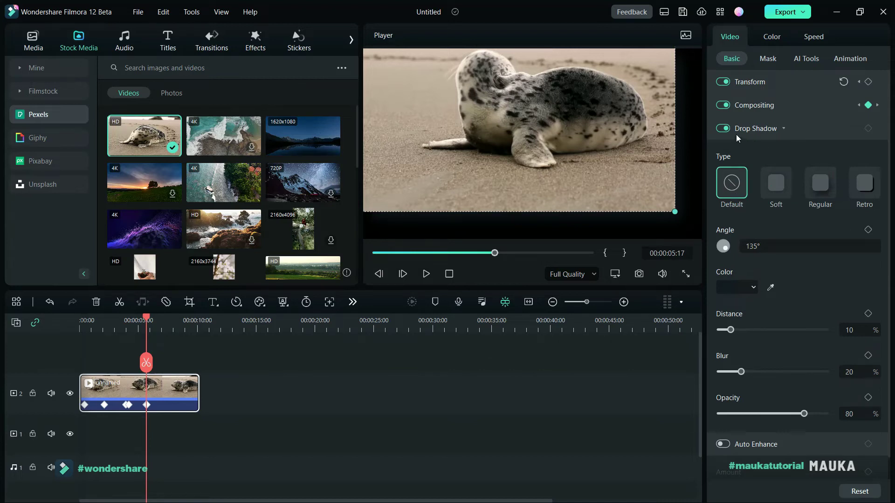
left_click(723, 128)
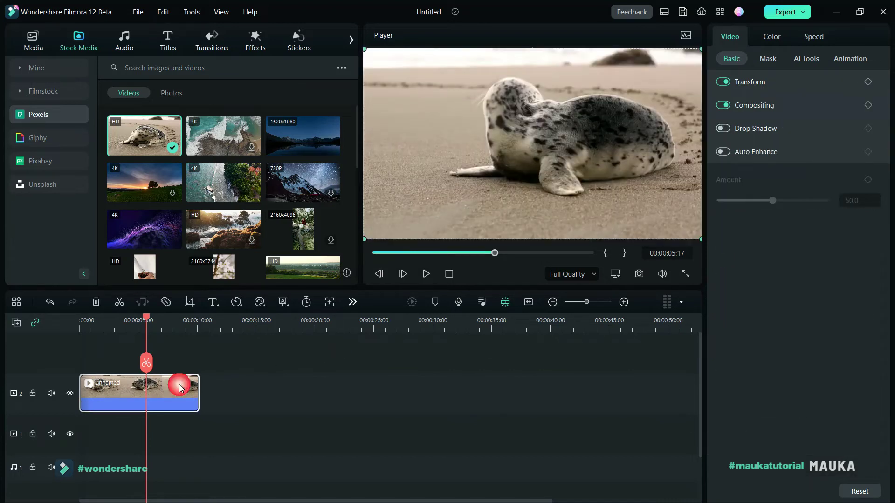
- Examine the seal clip's basic Color settings and the available preset categories
left_click(772, 37)
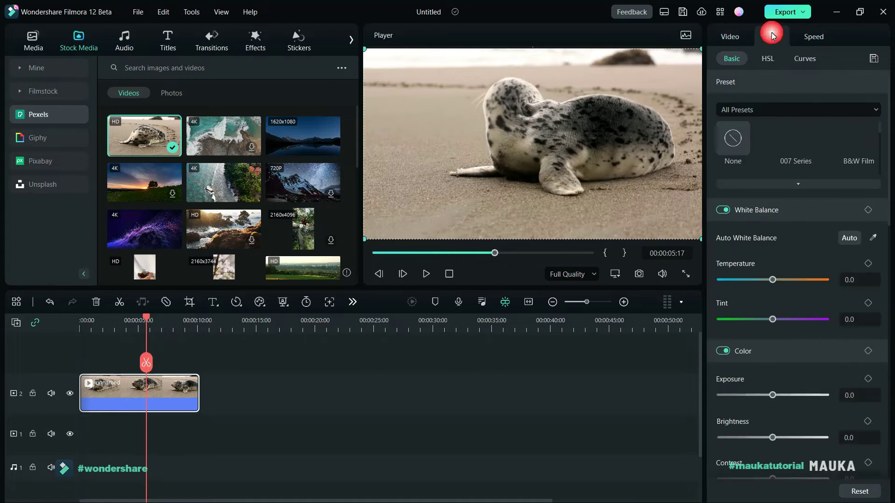
left_click(875, 111)
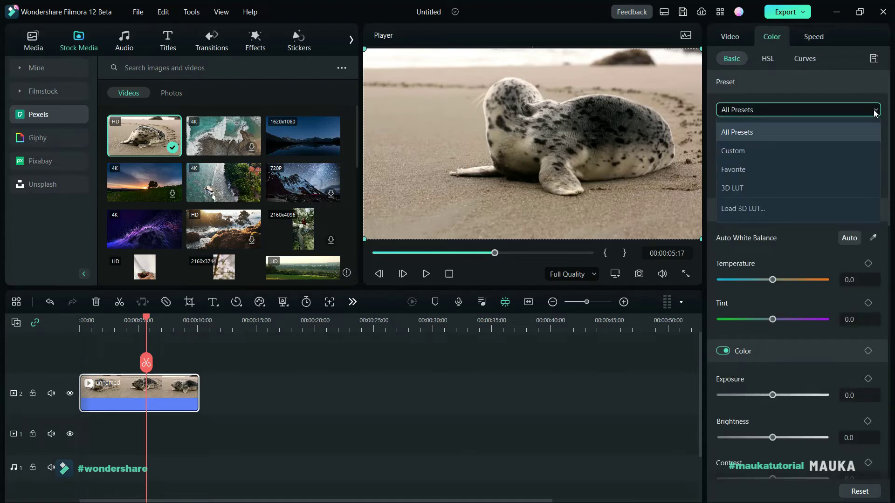
left_click(878, 111)
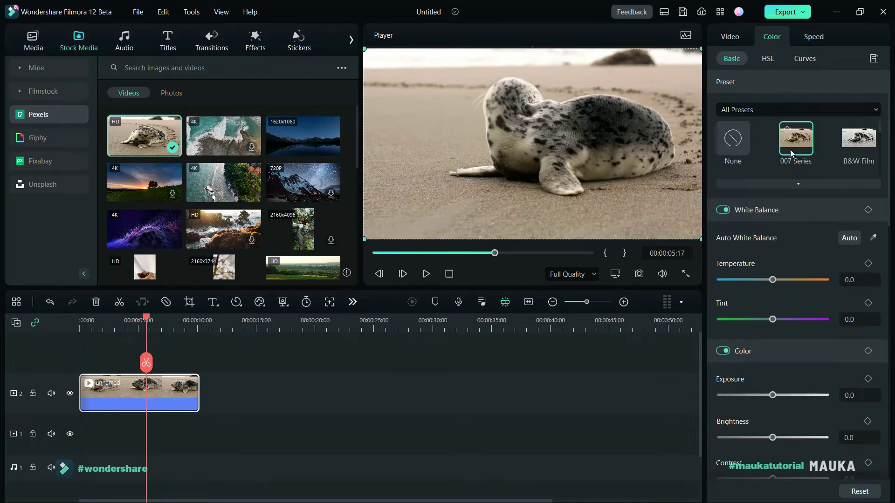
- Browse the preset categories and the expanded list of color presets under All Presets
left_click(877, 111)
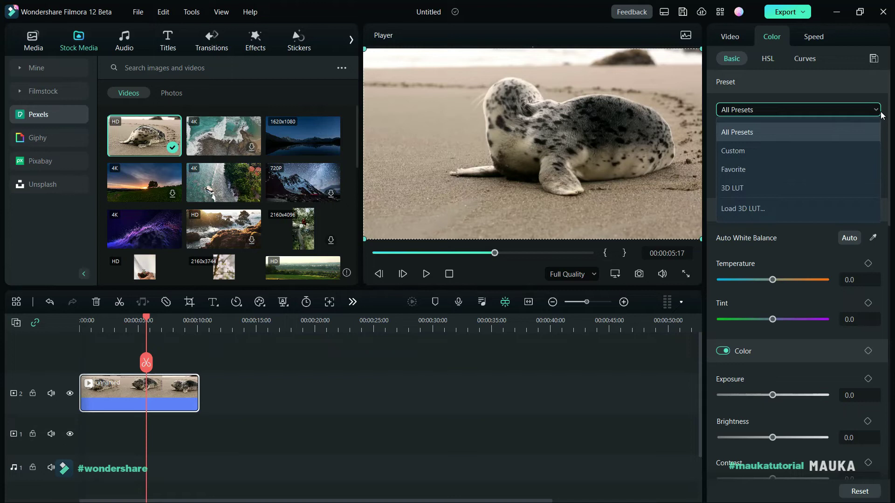
left_click(802, 132)
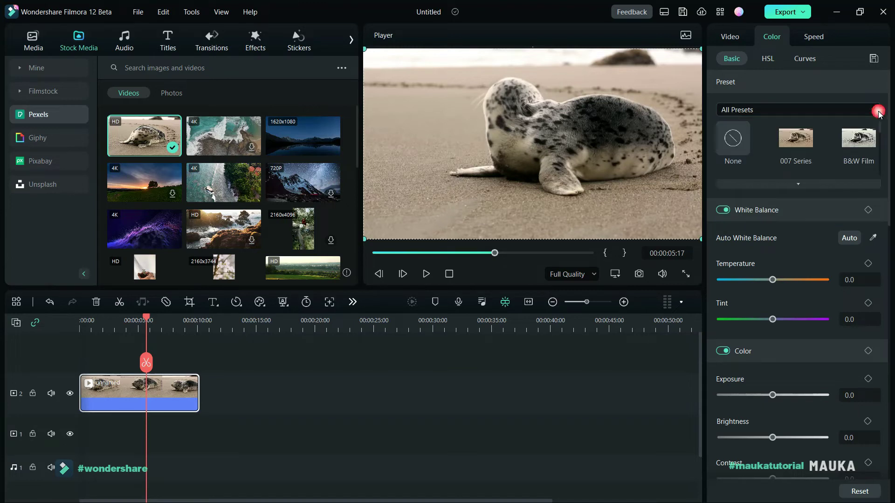
left_click(797, 184)
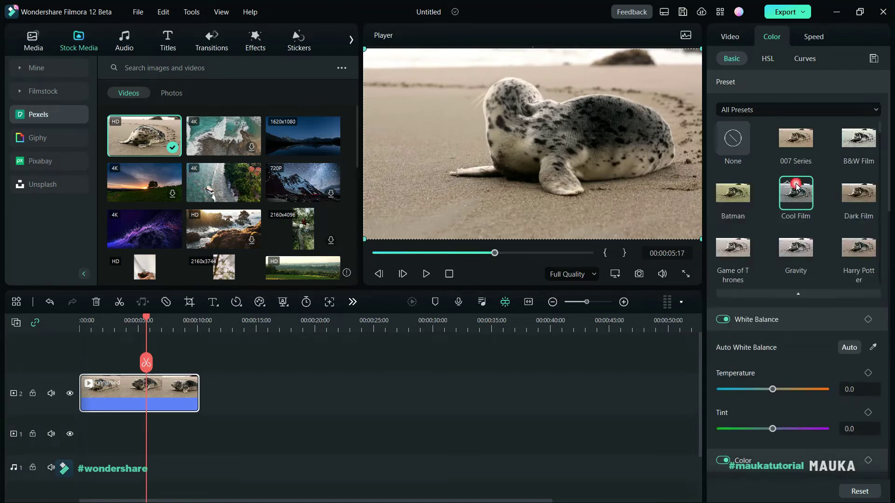
scroll(881, 130, "down", 1)
left_click(798, 293)
- Set the seal clip's white balance temperature to 56.9 and, at 00:00:03:22, its tint to -21.5
left_click(773, 280)
left_click_drag(811, 281, 802, 279)
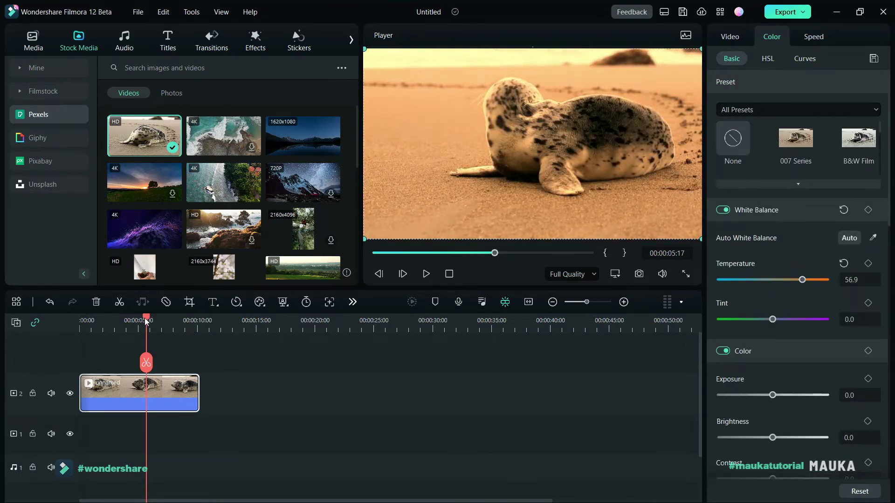
left_click_drag(145, 318, 124, 319)
mouse_move(772, 322)
left_mouse_down()
mouse_move(743, 324)
mouse_move(793, 325)
mouse_move(763, 326)
left_mouse_up()
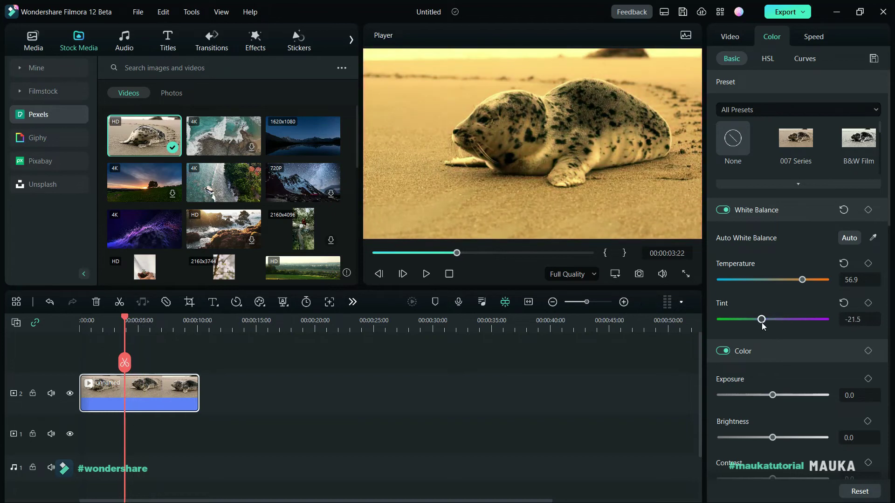
- Set the seal clip's exposure to 27.1 and brightness to -45.3, and reset its temperature
left_click_drag(772, 396, 788, 399)
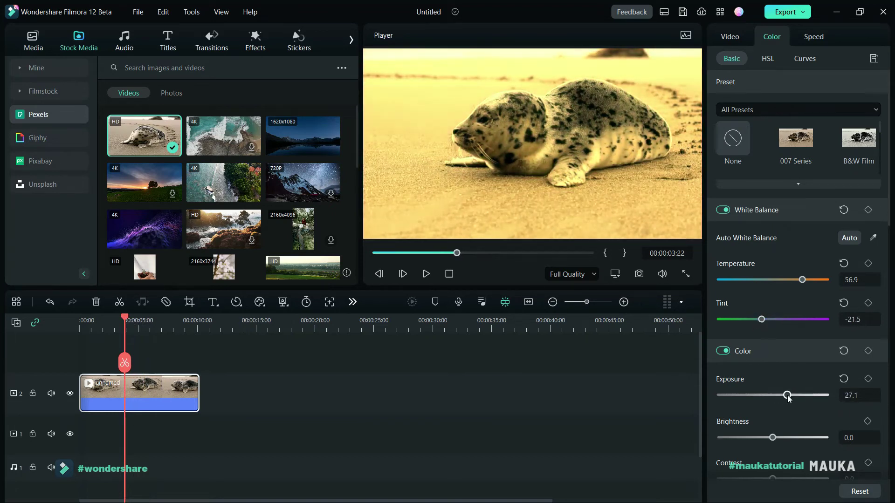
left_click_drag(773, 438, 751, 440)
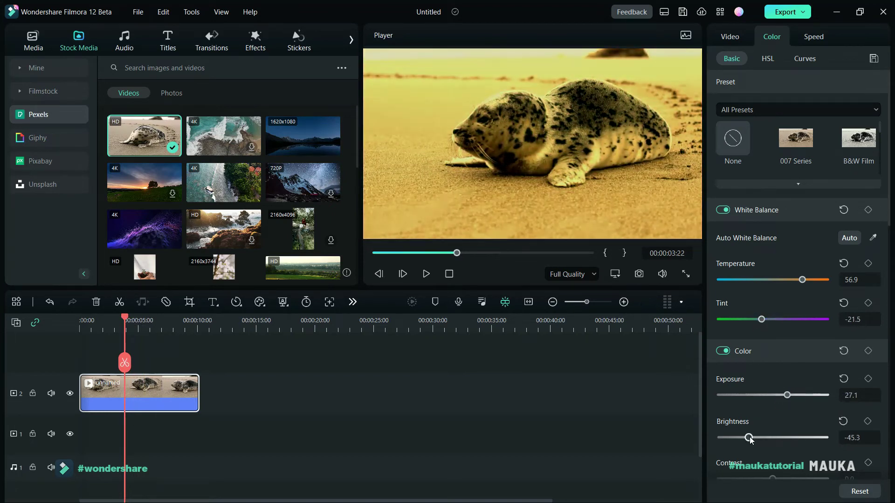
left_click(844, 264)
- Add a Vignette keyframe to the seal clip at 00:00:08:12 and lower the vignette amount to -73.5
left_click(179, 320)
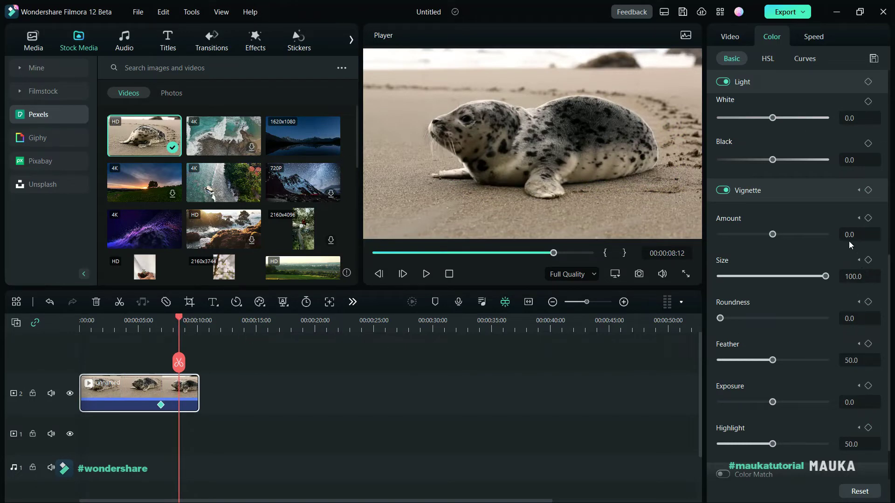
left_click(868, 190)
double_click(796, 276)
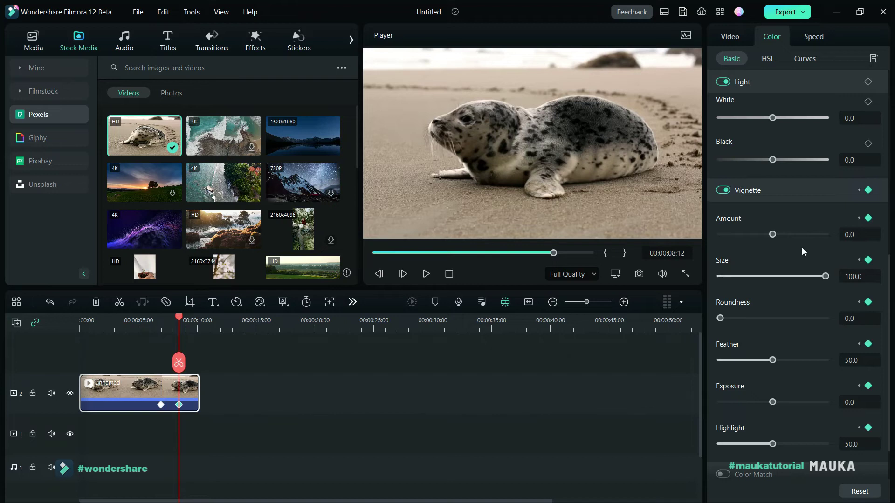
left_click(772, 235)
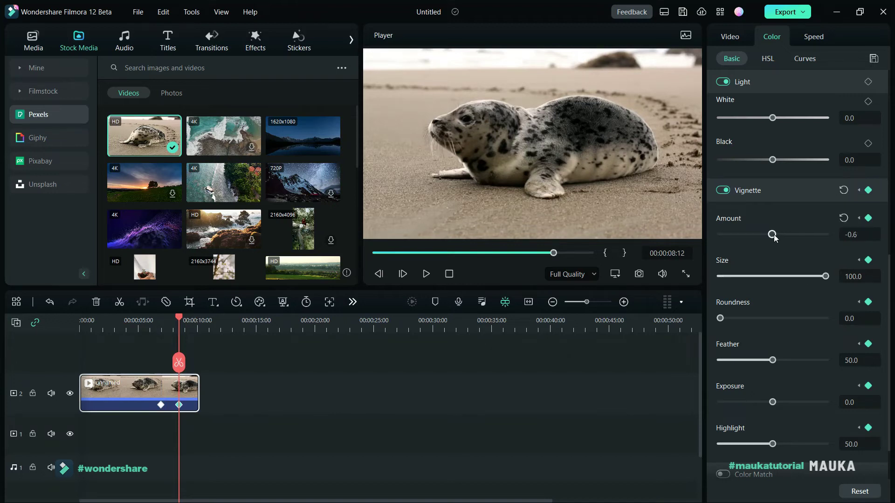
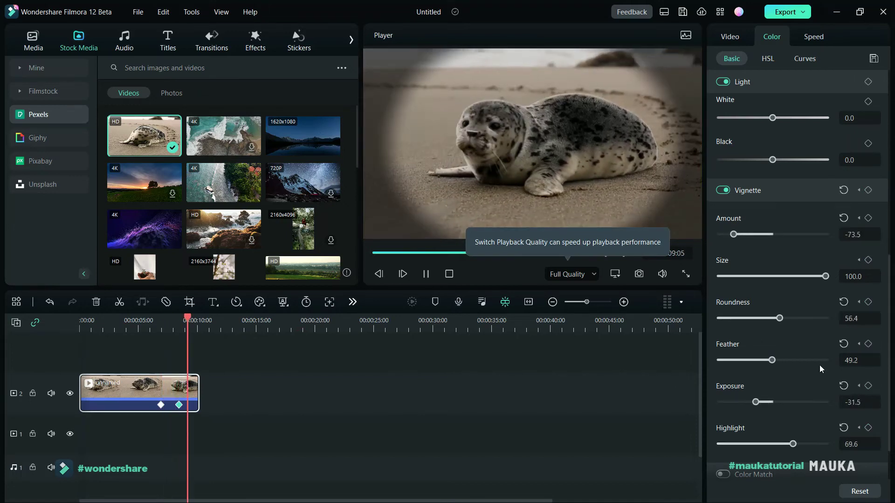
- Stop playback and disable the Vignette on the seal clip
left_click(423, 273)
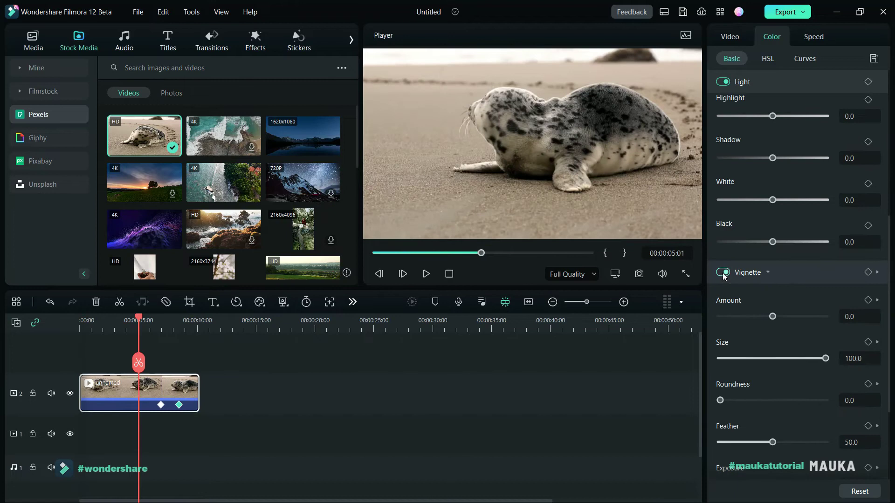
left_click(723, 273)
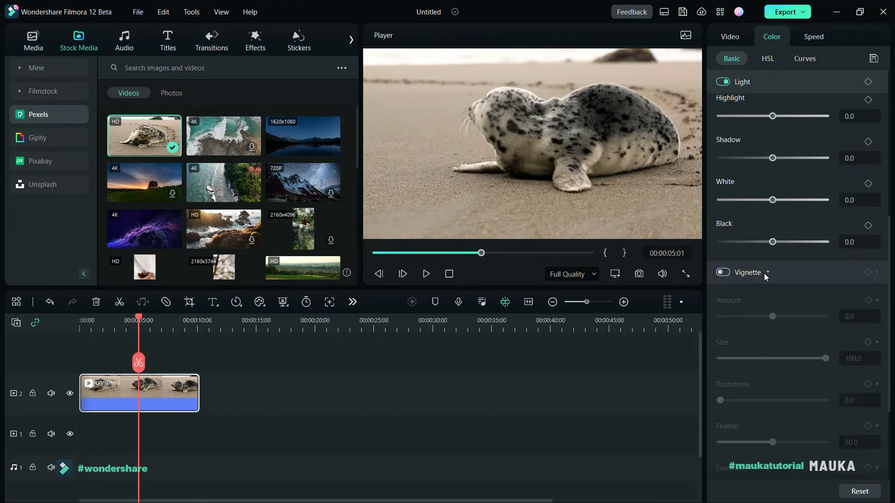
scroll(765, 277, "up", 5)
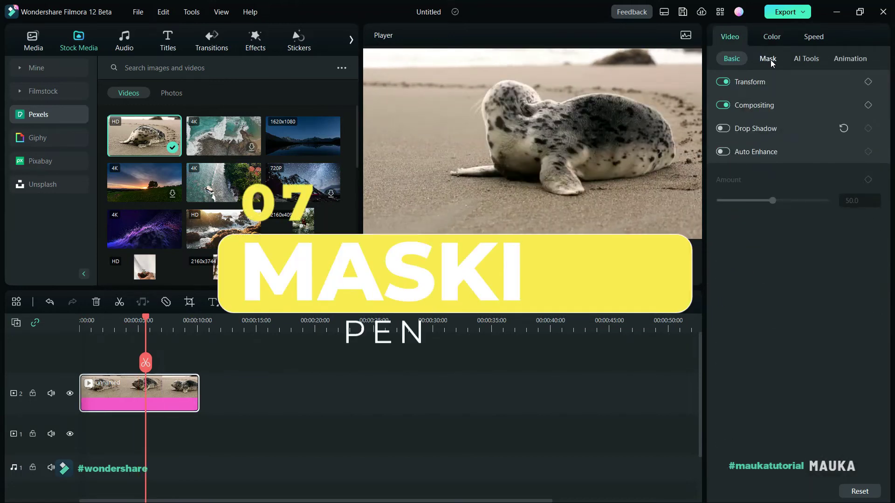
- Show all mask shapes for the seal clip and choose the Draw Mask pen
left_click(770, 60)
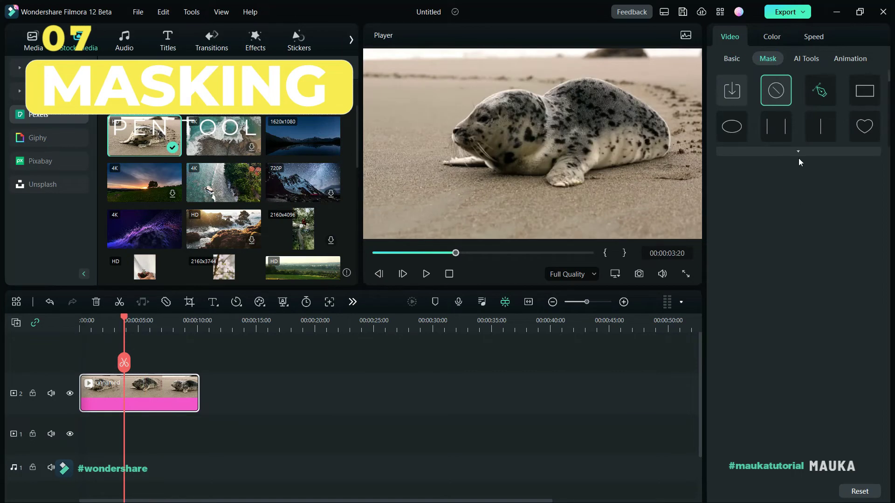
left_click(799, 152)
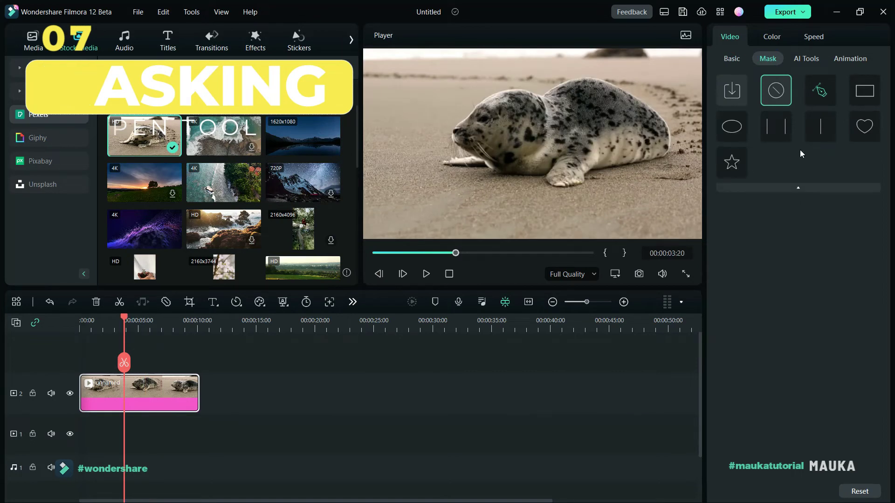
left_click(819, 98)
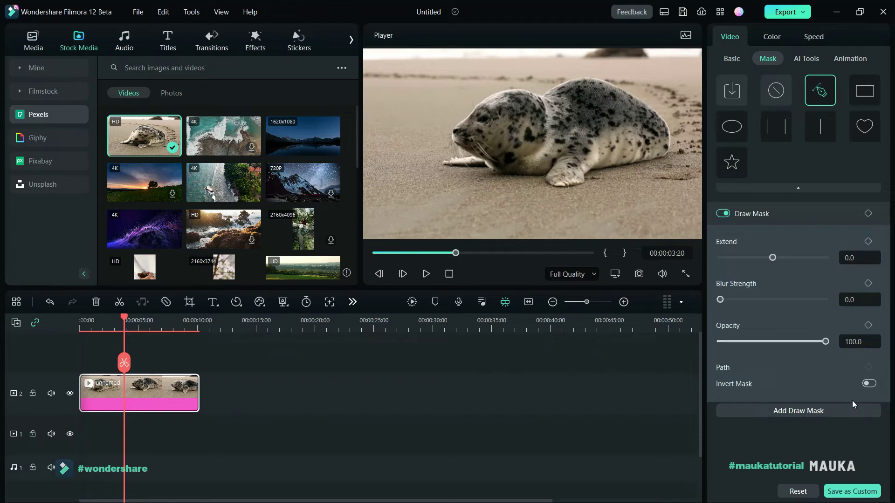
- Trace a closed Pen tool mask around the seal at 00:00:03:20, following its head, back, tail, belly and flippers
left_click(450, 137)
left_click(453, 129)
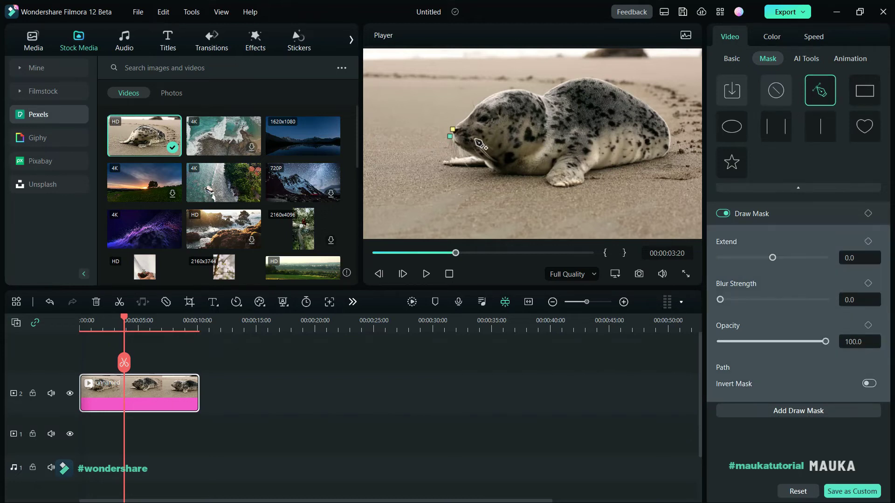
left_click(463, 120)
left_click(471, 113)
left_click(476, 105)
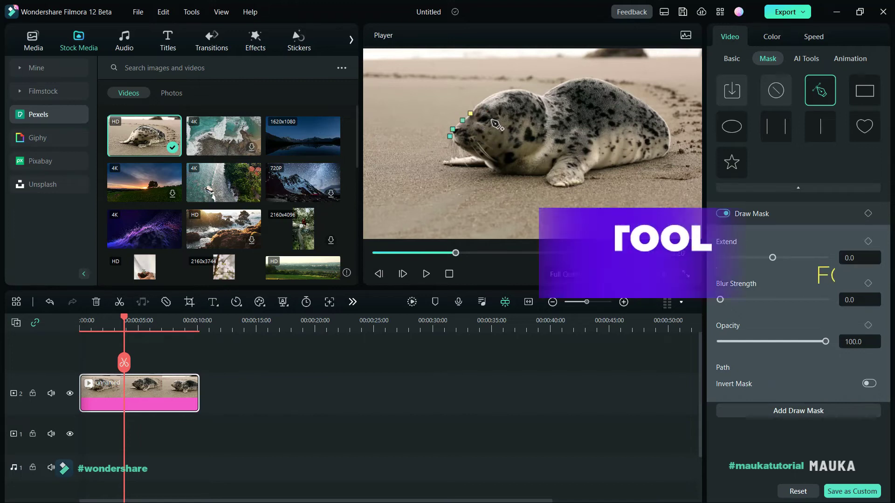
left_click(485, 99)
left_click(495, 95)
left_click(504, 92)
left_click(518, 90)
left_click(532, 91)
left_click(539, 95)
left_click(546, 94)
left_click(567, 82)
left_click(569, 80)
left_click(579, 80)
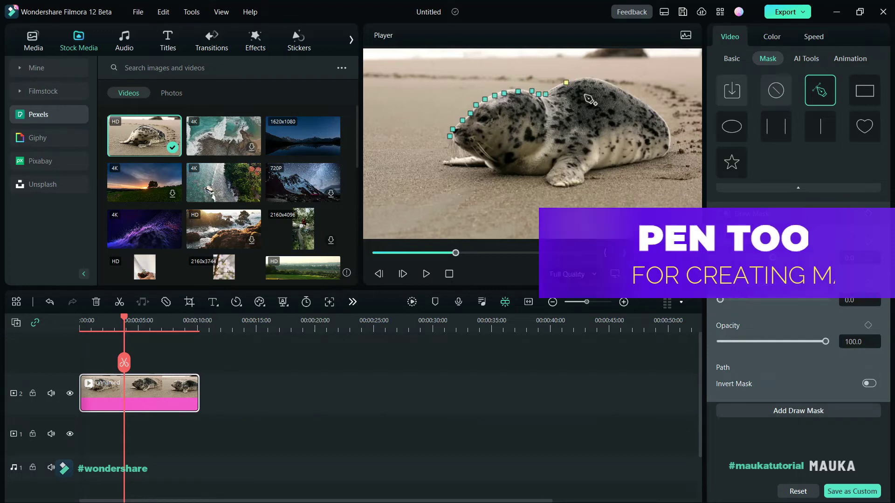
left_click(587, 80)
left_click(605, 80)
left_click(618, 83)
left_click(631, 96)
left_click(646, 101)
left_click(654, 106)
left_click(656, 113)
left_click(660, 122)
left_click(668, 136)
left_click(670, 144)
left_click(668, 154)
left_click(665, 157)
left_click(654, 159)
left_click(641, 161)
left_click(626, 164)
left_click(618, 166)
left_click(609, 168)
left_click(585, 175)
left_click(571, 185)
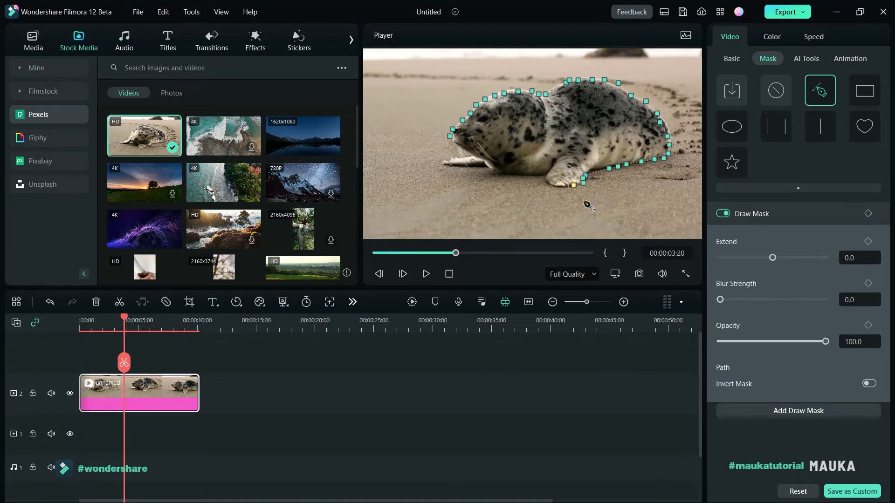
left_click(562, 185)
left_click(544, 185)
left_click(542, 175)
left_click(522, 174)
left_click(513, 174)
left_click(504, 174)
left_click(494, 174)
left_click(486, 171)
left_click(468, 165)
left_click(447, 166)
left_click(454, 157)
left_click(460, 155)
left_click(471, 155)
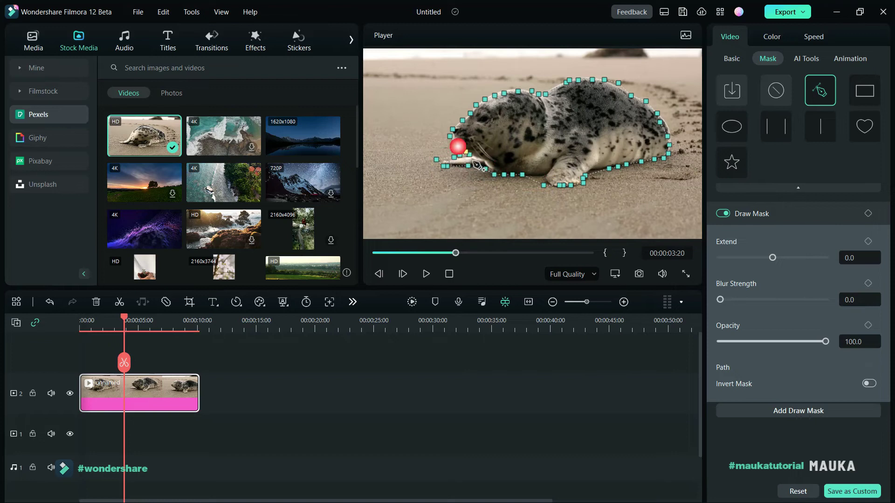
left_click(450, 141)
left_click(468, 158)
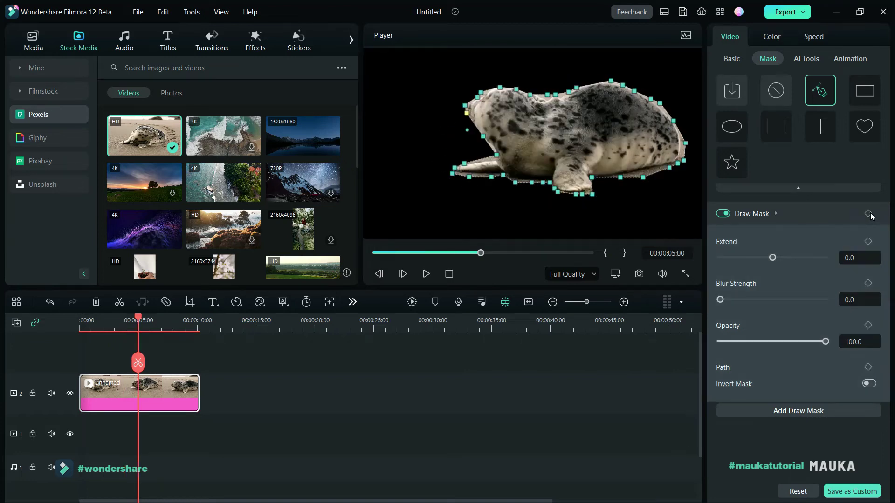
- Add a Draw Mask keyframe at 00:00:05:00 and reshape the mask path around the seal's head at 00:00:05:11
left_click(868, 214)
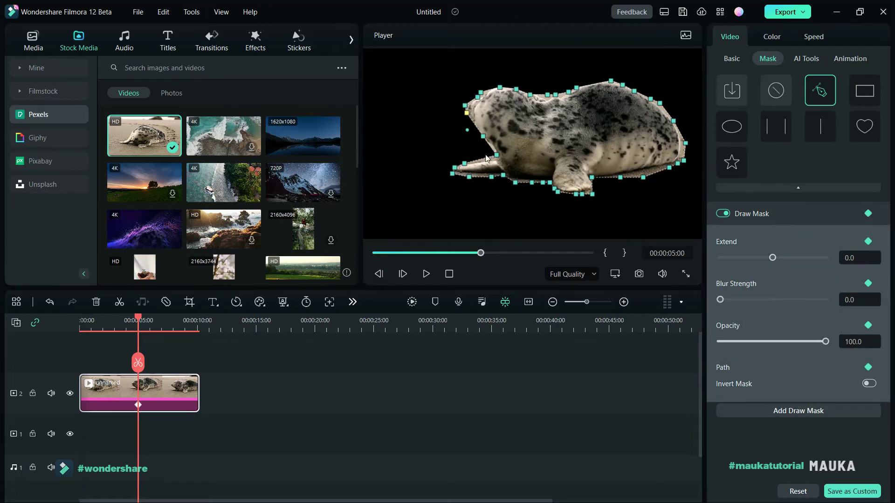
left_click_drag(139, 323, 143, 323)
left_click(269, 238)
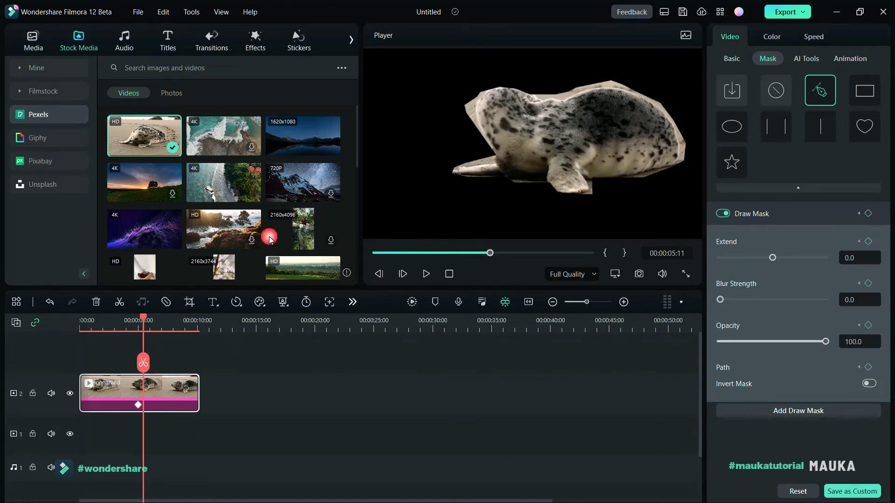
left_click(485, 125)
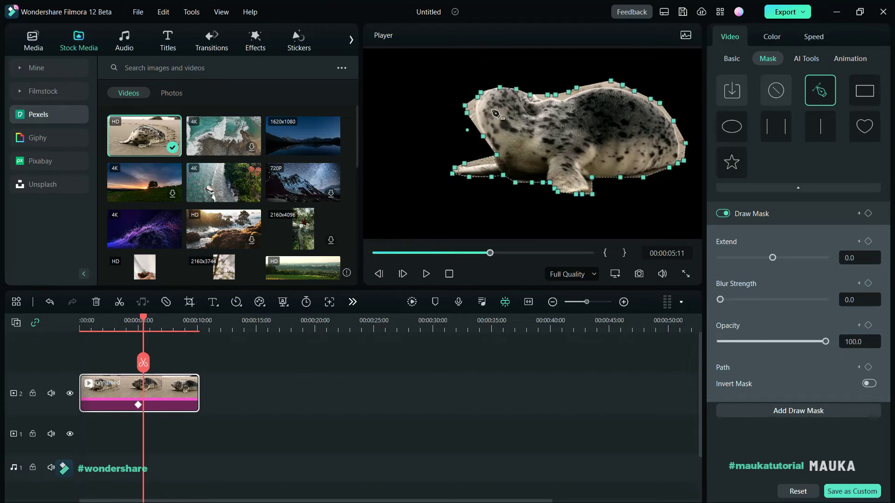
left_click(495, 91)
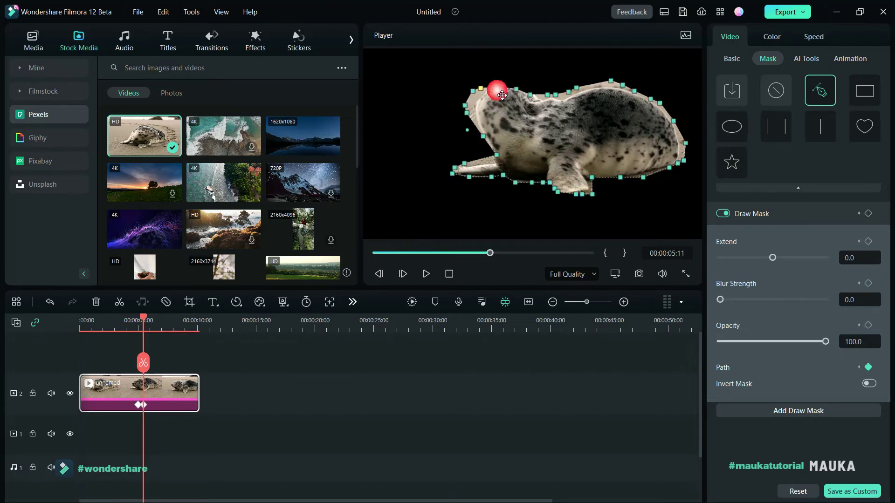
left_click(501, 88)
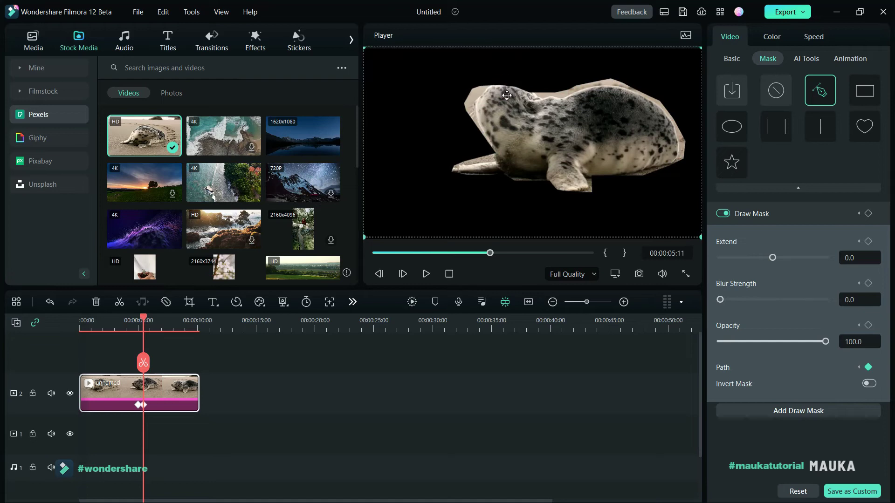
left_click(506, 100)
left_click_drag(516, 88, 518, 83)
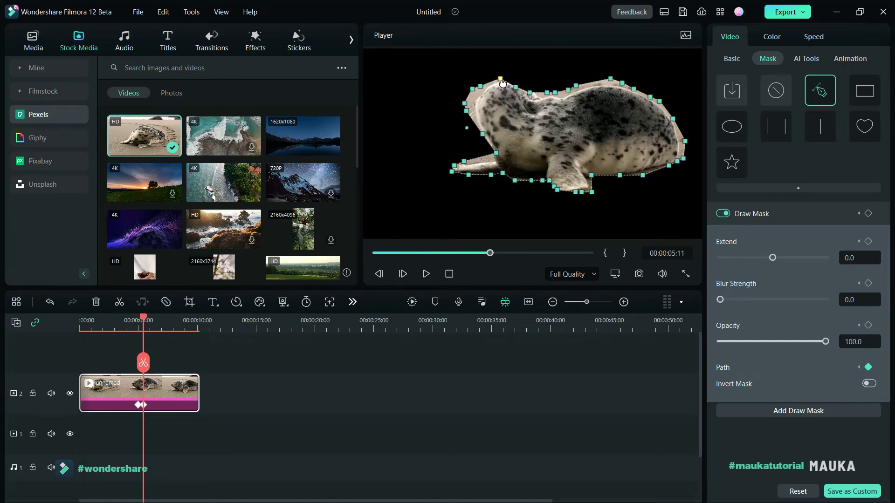
left_click_drag(530, 92, 532, 87)
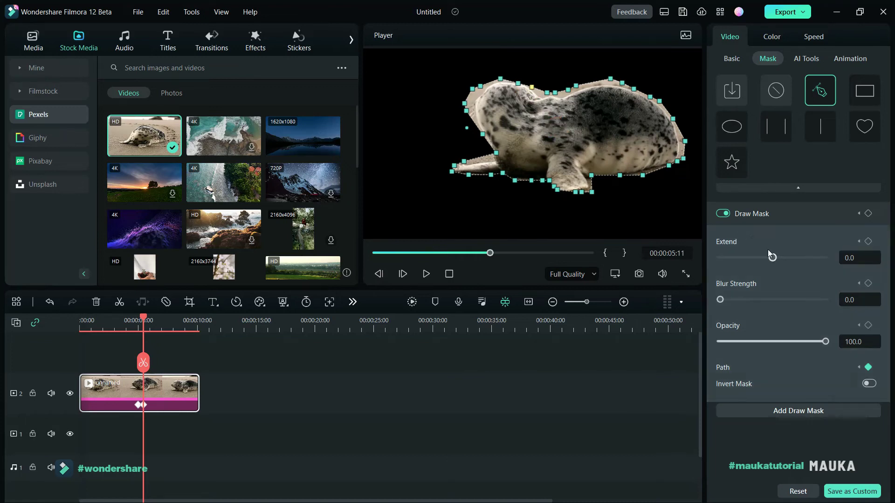
- Keyframe the draw mask at 00:00:05:22, reshape its path around the raised head and flipper, and advance the playhead to 00:00:06:16
left_click_drag(144, 319, 149, 318)
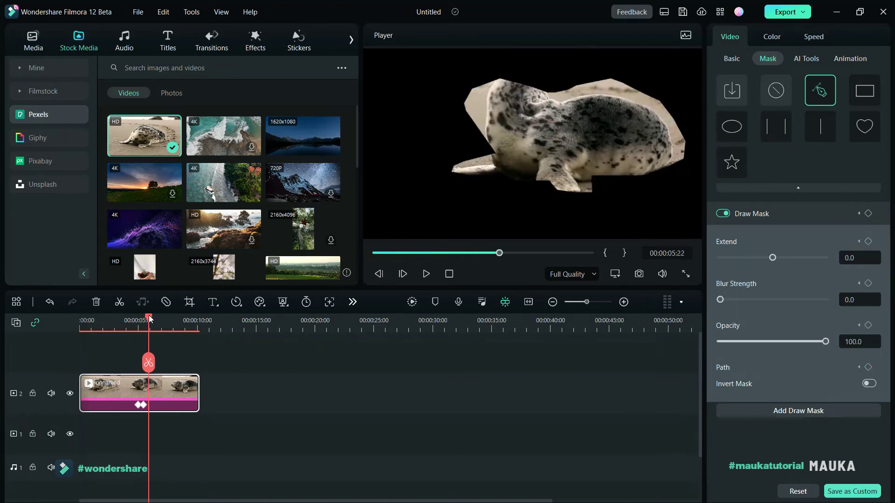
left_click(868, 214)
left_click(531, 95)
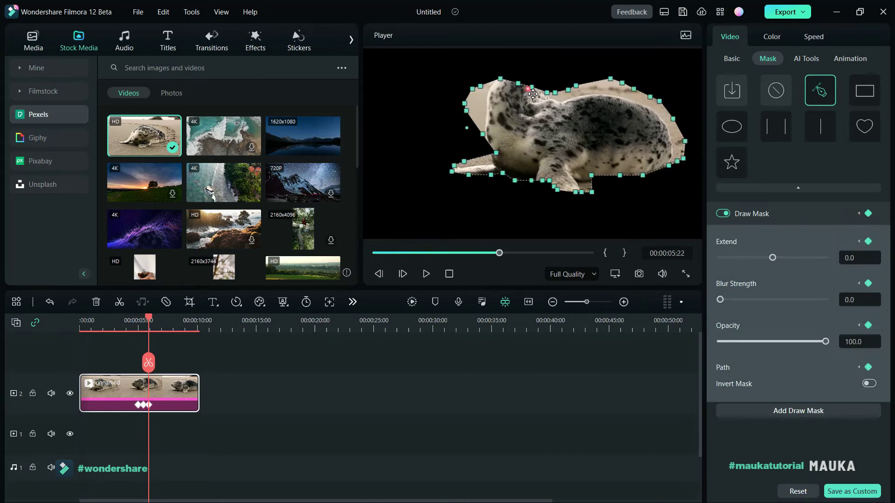
left_click_drag(538, 102, 518, 84)
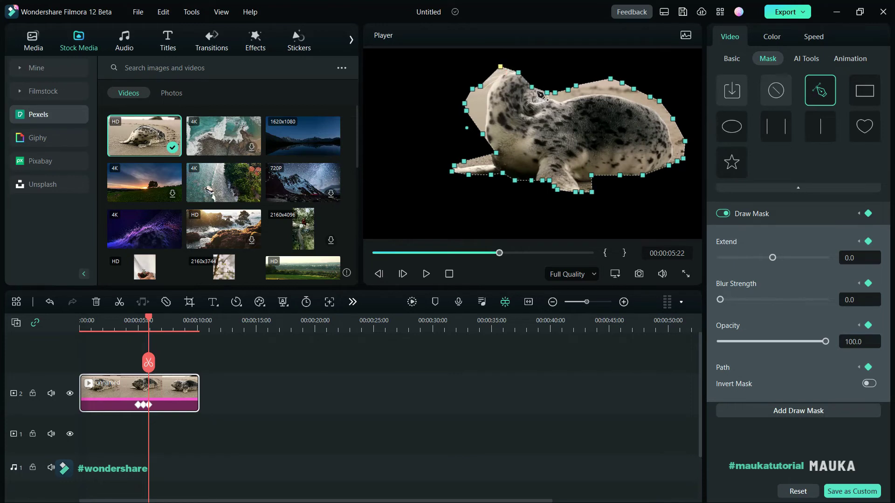
left_click(490, 161)
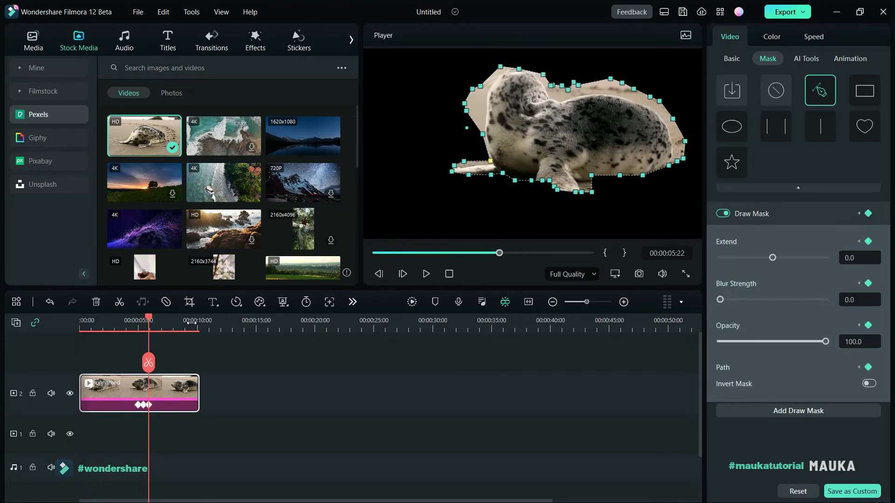
mouse_move(152, 322)
left_mouse_down()
mouse_move(128, 324)
mouse_move(157, 321)
left_mouse_up()
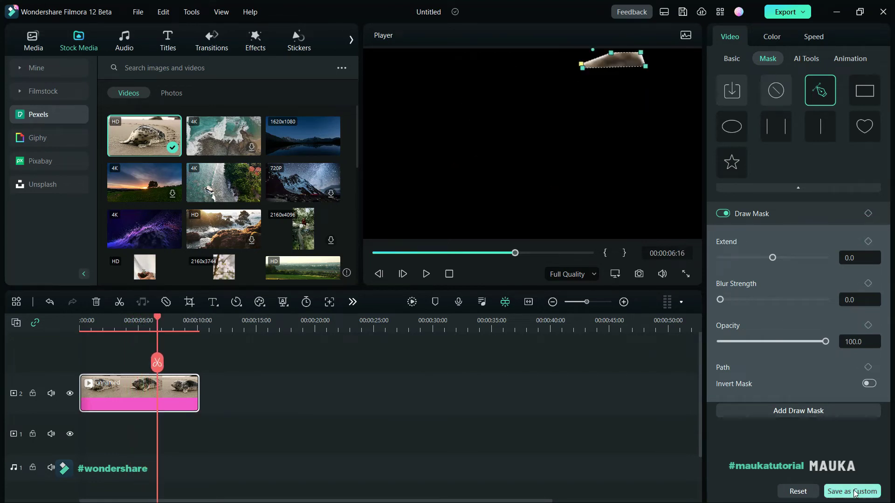
- Save the draw mask as the custom preset My Custom 1, and test it by clearing the clip's mask and reapplying the preset
left_click(853, 492)
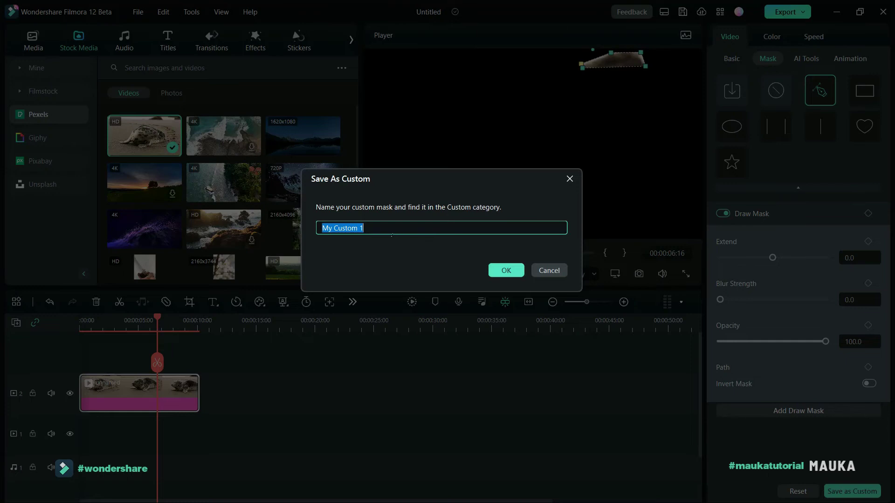
left_click(506, 270)
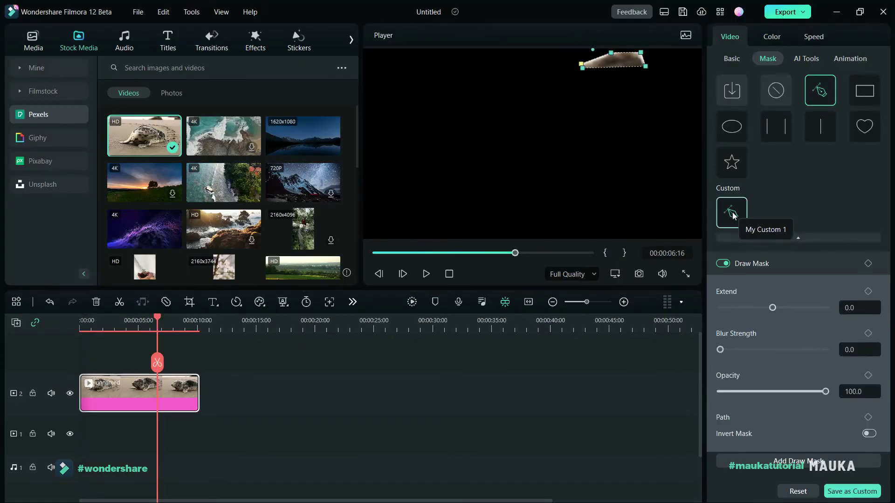
left_click(775, 94)
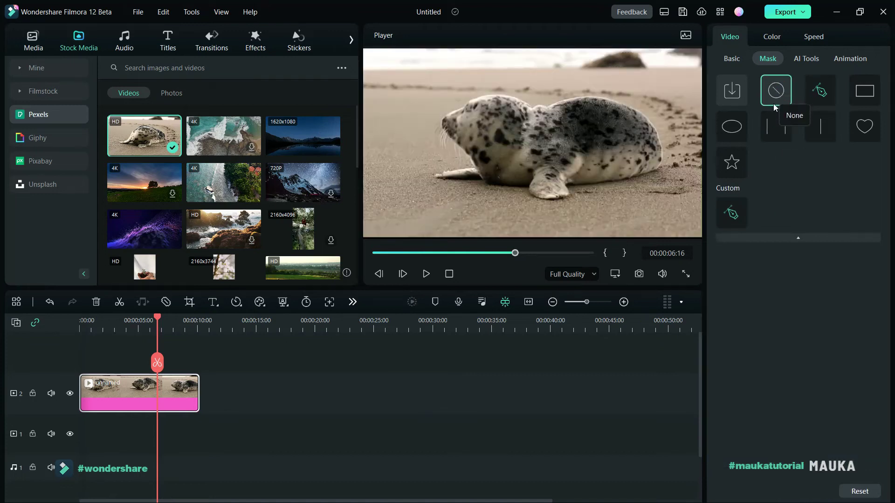
left_click(734, 217)
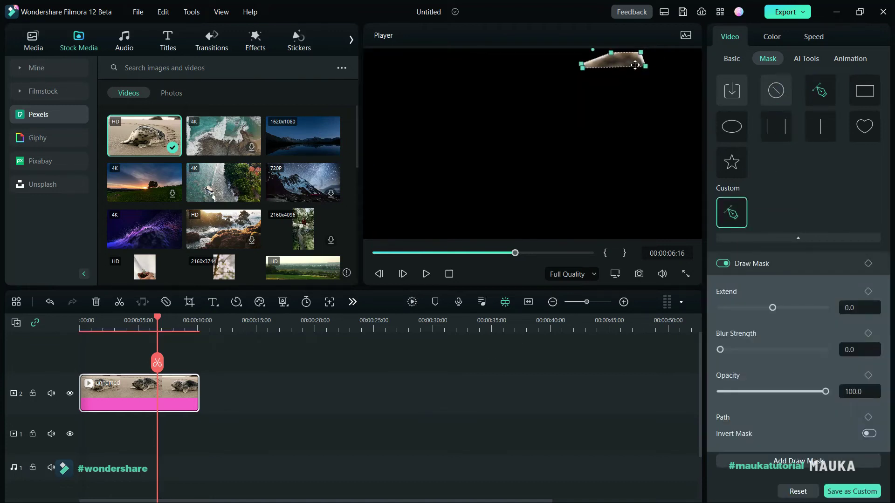
left_click(400, 480)
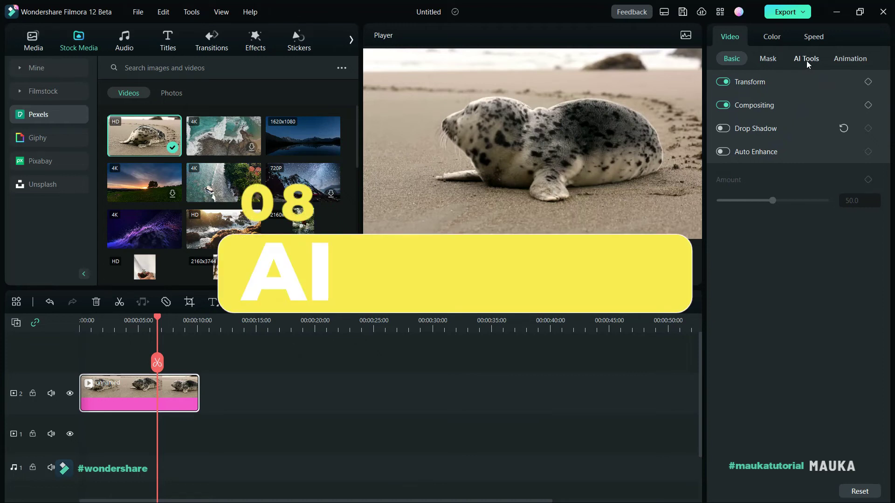
- Enable Smart Cutout in the seal clip's AI tools and open its cutout editor
left_click(806, 60)
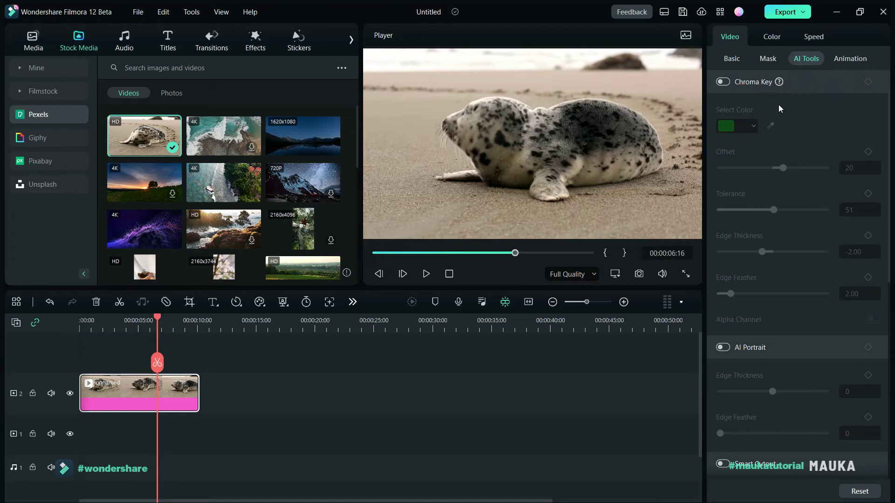
scroll(791, 329, "down", 3)
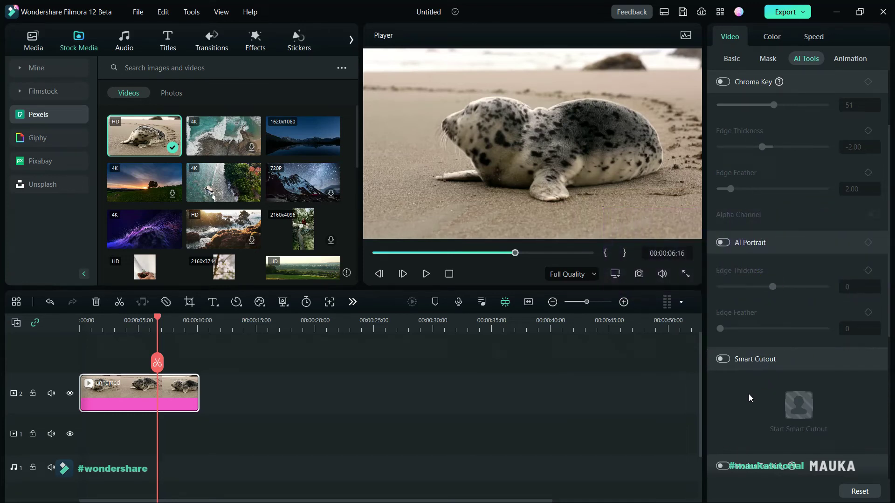
left_click(726, 359)
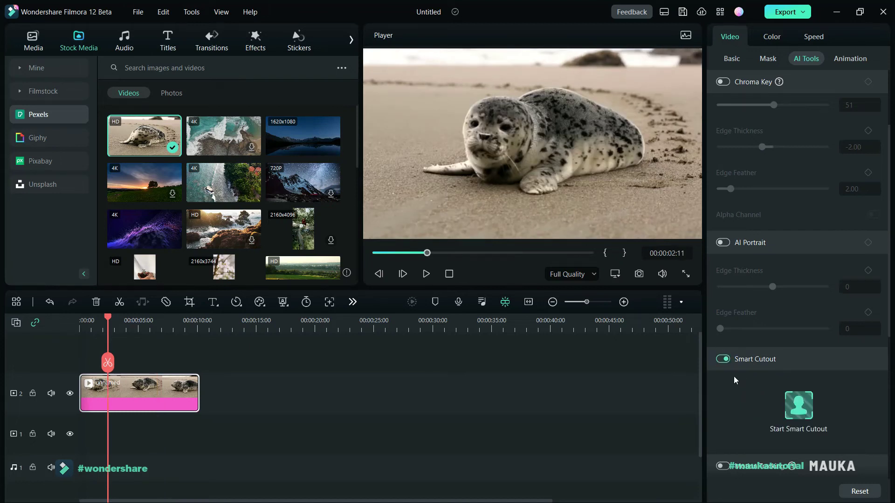
left_click(798, 405)
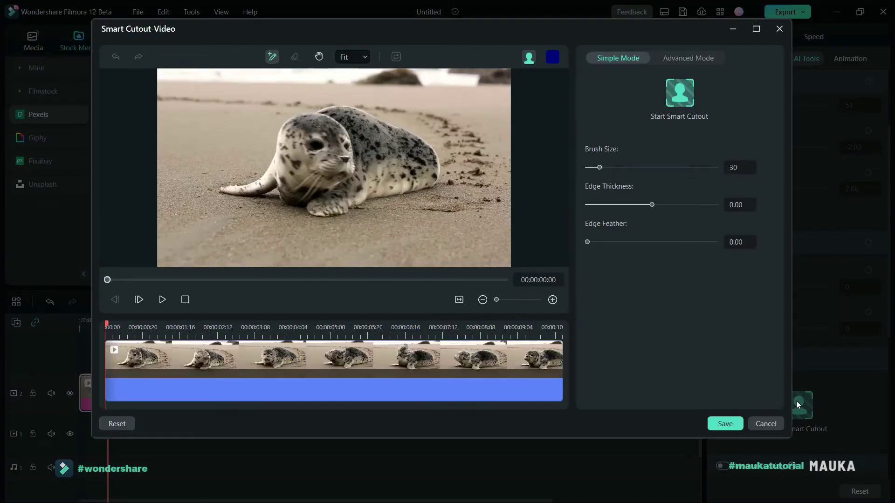
- Compare the Simple and Advanced modes of the Smart Cutout editor, returning to Simple Mode
left_click_drag(528, 29, 532, 43)
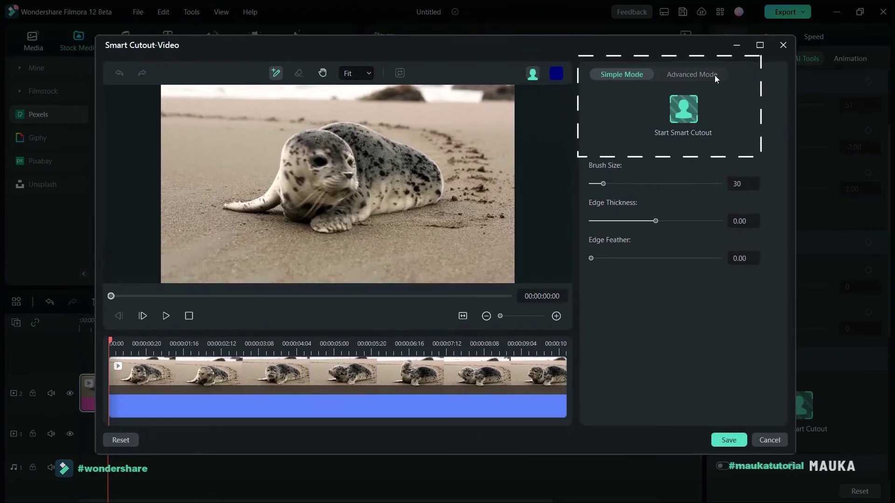
left_click(701, 74)
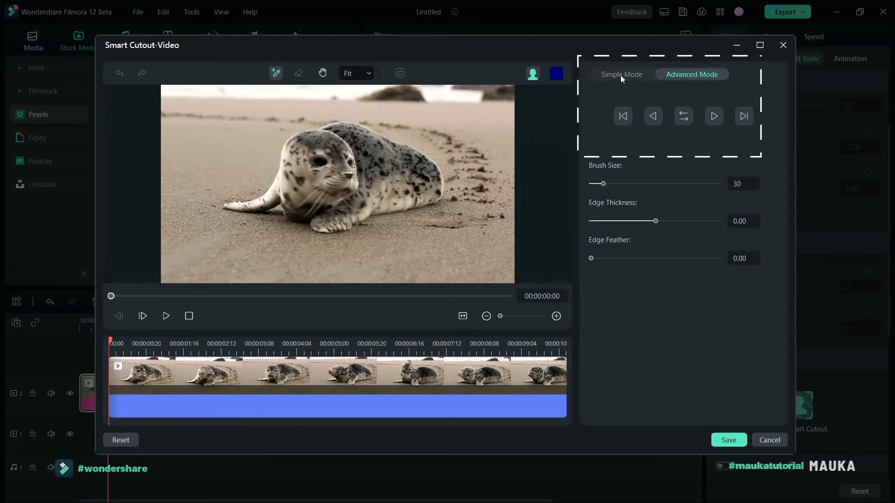
left_click(620, 75)
left_click(686, 75)
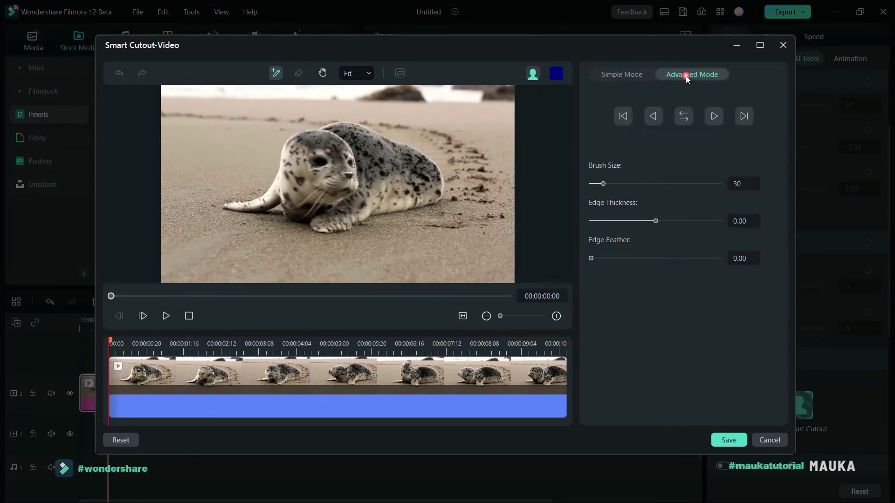
left_click(637, 77)
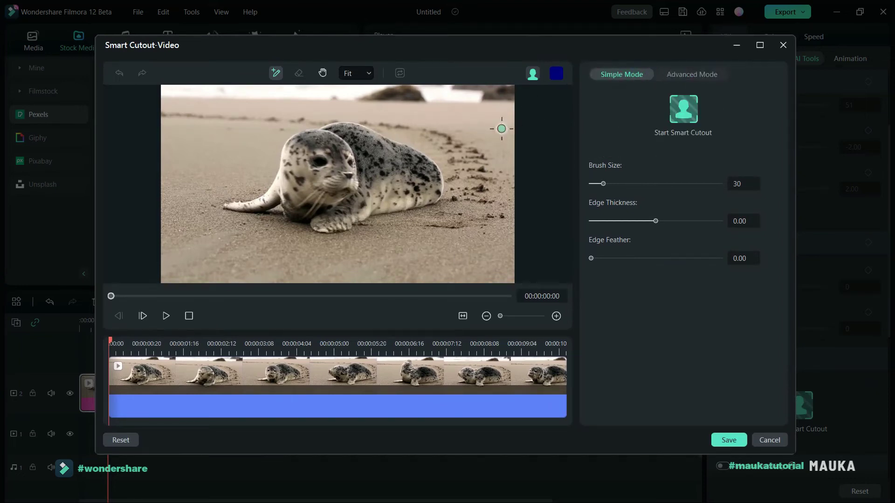
- Brush over the seal at the first frame, run the smart cutout across the clip and save the result
mouse_move(243, 218)
left_mouse_down()
mouse_move(286, 199)
mouse_move(302, 157)
mouse_move(355, 138)
mouse_move(422, 162)
mouse_move(449, 191)
mouse_move(439, 209)
mouse_move(385, 219)
mouse_move(343, 240)
mouse_move(329, 237)
mouse_move(330, 226)
mouse_move(302, 226)
mouse_move(294, 213)
mouse_move(239, 219)
mouse_move(229, 205)
left_mouse_up()
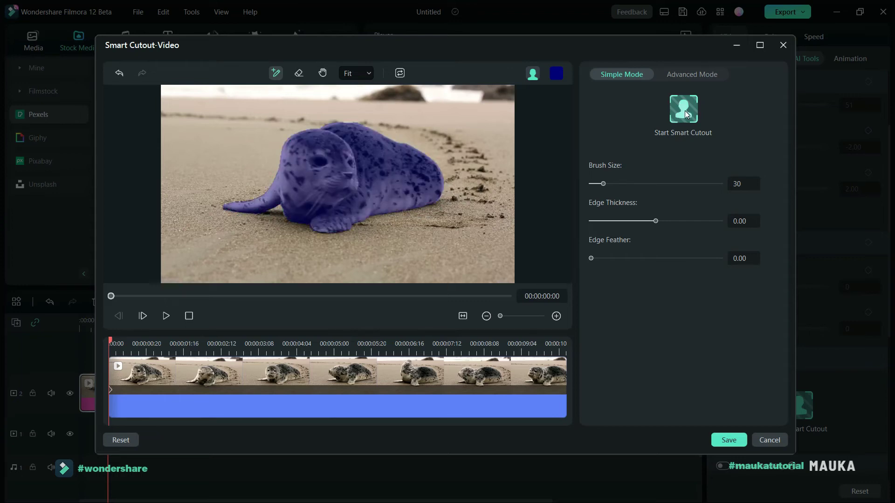
left_click(685, 111)
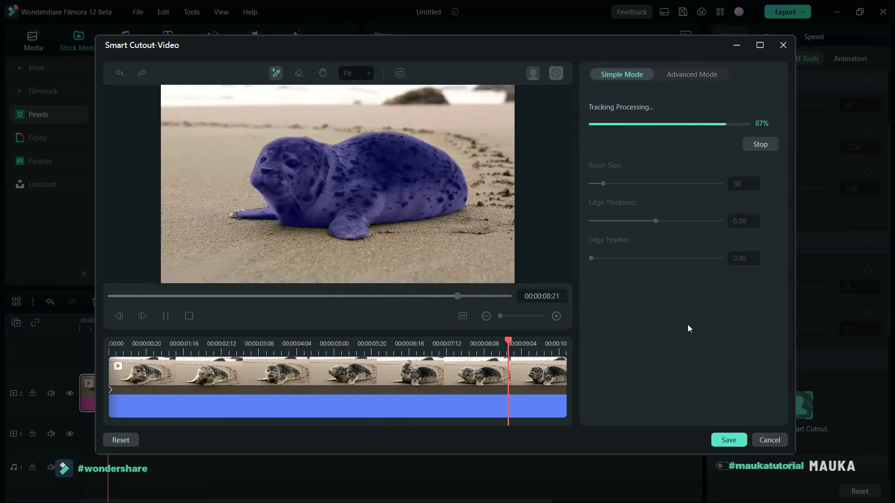
left_click(731, 441)
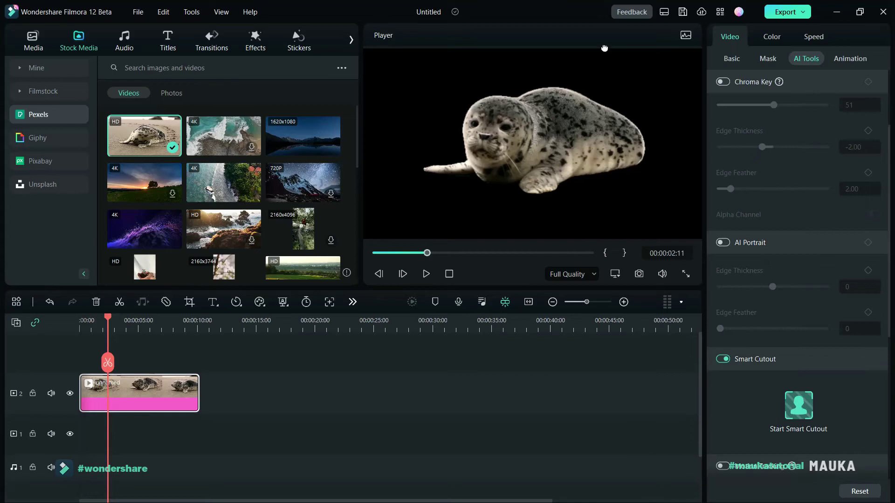
- Place the 1620x1080 night lake stock clip on video track 1 beneath the seal cutout and preview the composite
left_click(345, 176)
left_click_drag(282, 147, 117, 433)
left_click(115, 322)
left_click_drag(116, 324, 143, 331)
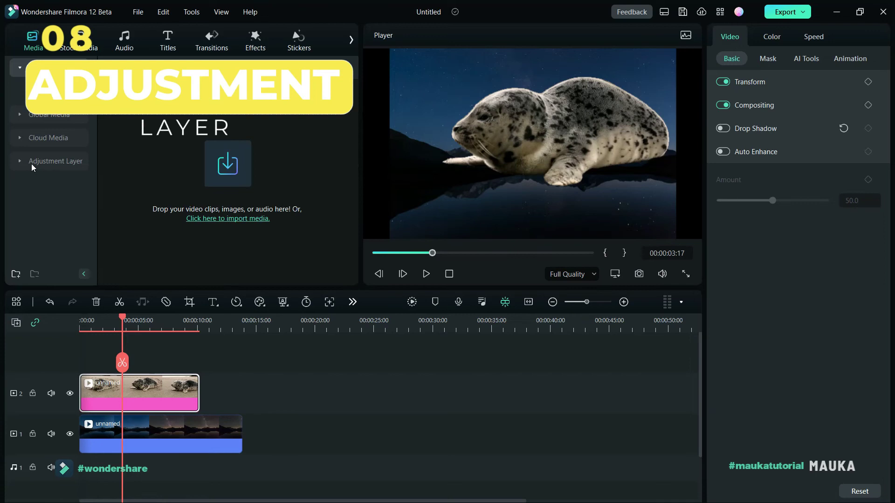
- Try adding the preset adjustment layer directly to the project at 00:00:03:17, and undo the insertion
left_click(59, 164)
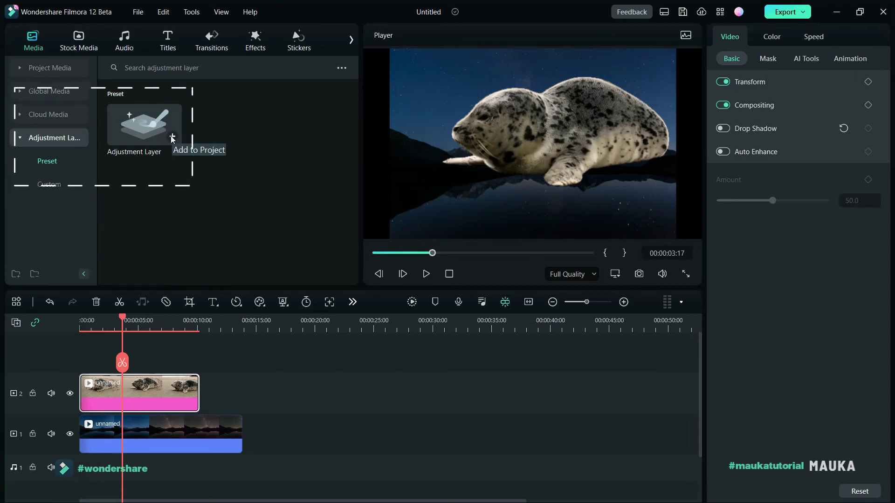
left_click(110, 345)
left_click(171, 137)
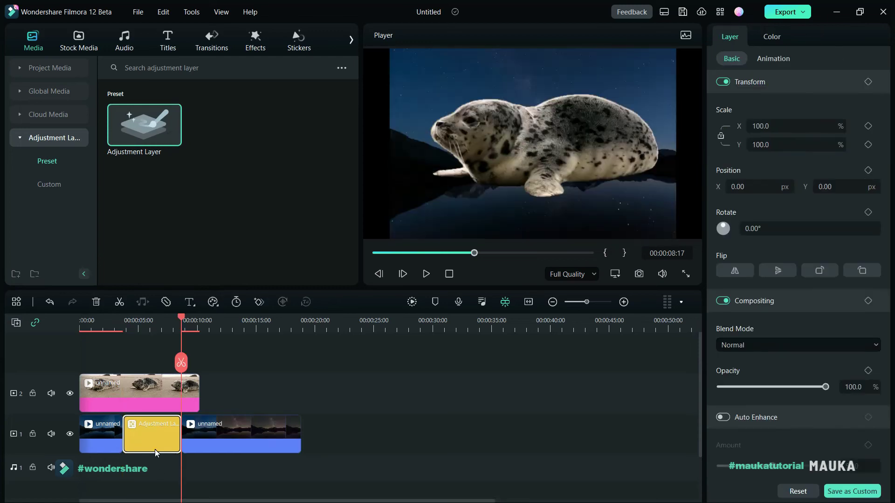
left_click(50, 302)
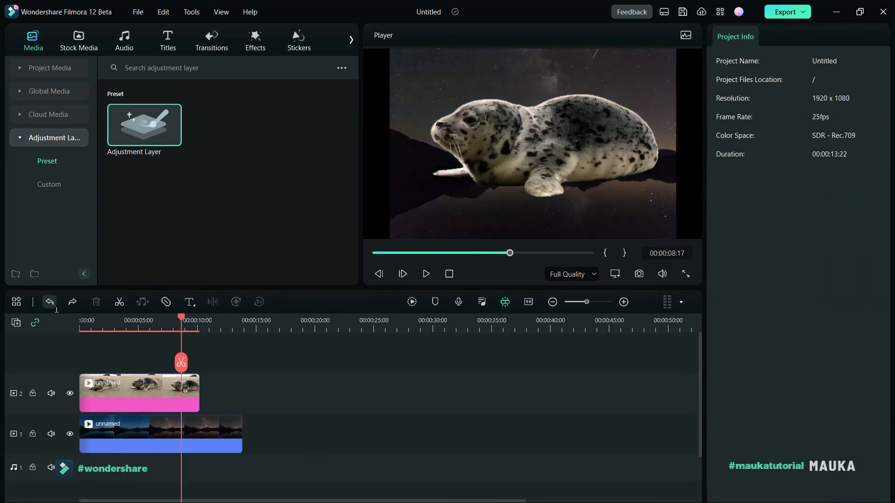
- Add the preset adjustment layer to a new track above the seal clip and fit it over about the first 6.5 seconds
right_click(131, 125)
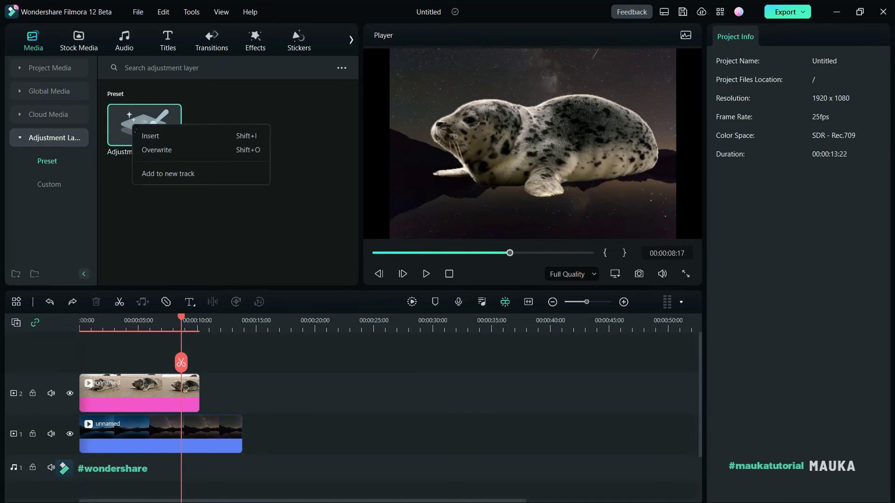
left_click(181, 179)
left_click_drag(207, 389, 156, 390)
- Apply the Film 6, Movie 1, Film 5 and Old video effects to the adjustment layer
left_click(121, 326)
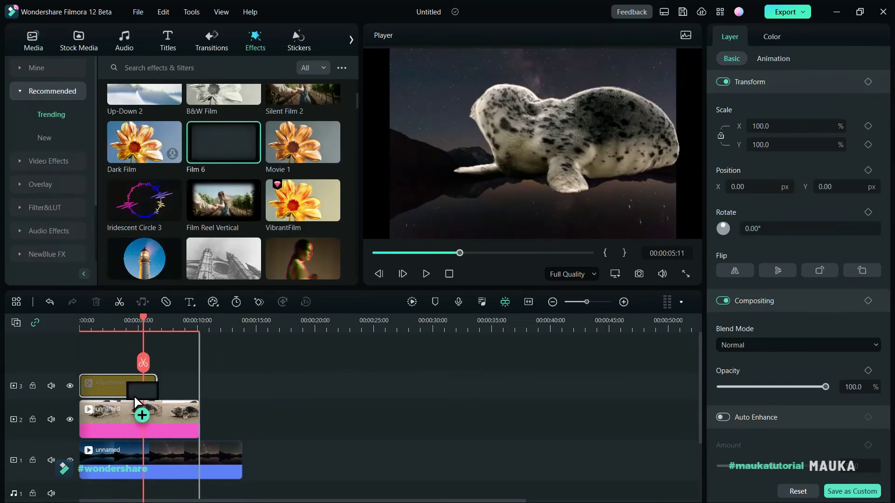
left_click_drag(303, 142, 112, 386)
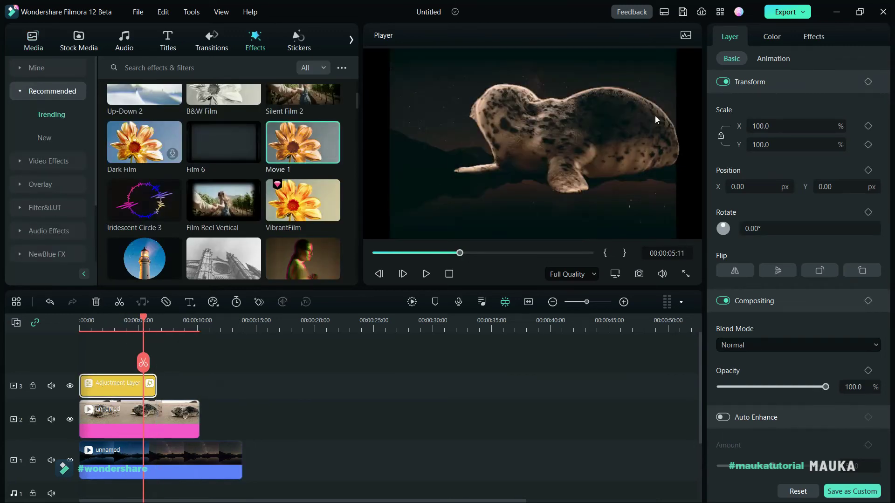
scroll(312, 130, "up", 1)
left_click_drag(224, 131, 116, 386)
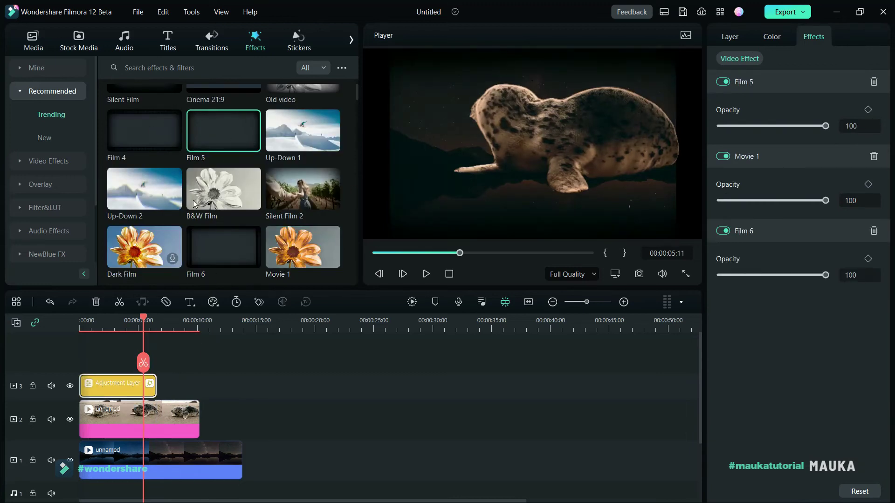
scroll(292, 135, "up", 1)
left_click_drag(292, 135, 111, 393)
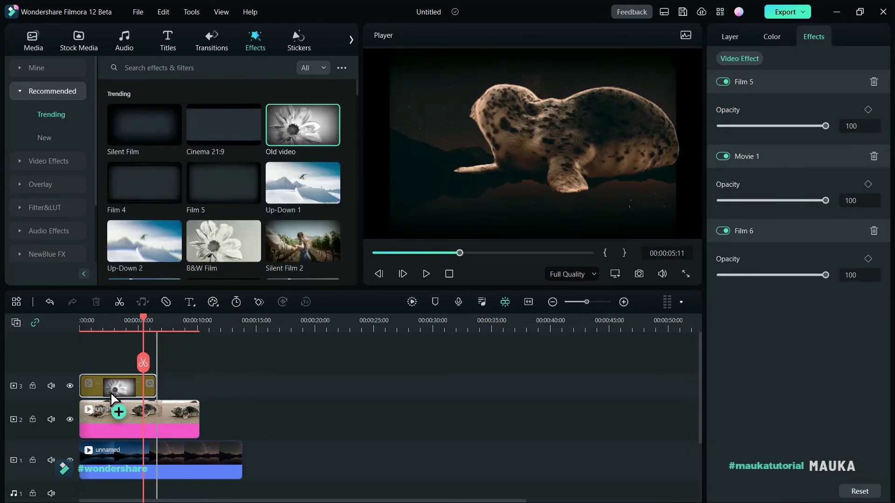
- Keyframe the Old video effect's Fade at 300 at 00:00:03:14, lower it strongly at about 00:00:05:00, and preview the change
left_click_drag(144, 324, 122, 329)
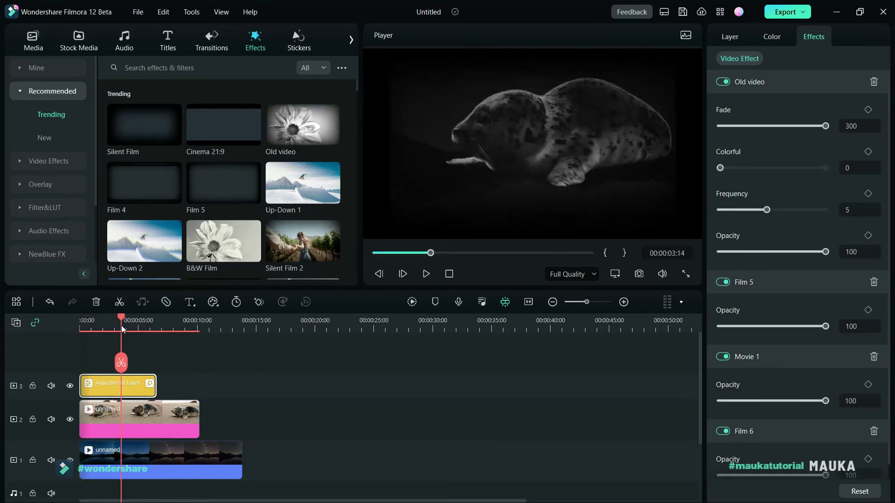
left_click(868, 109)
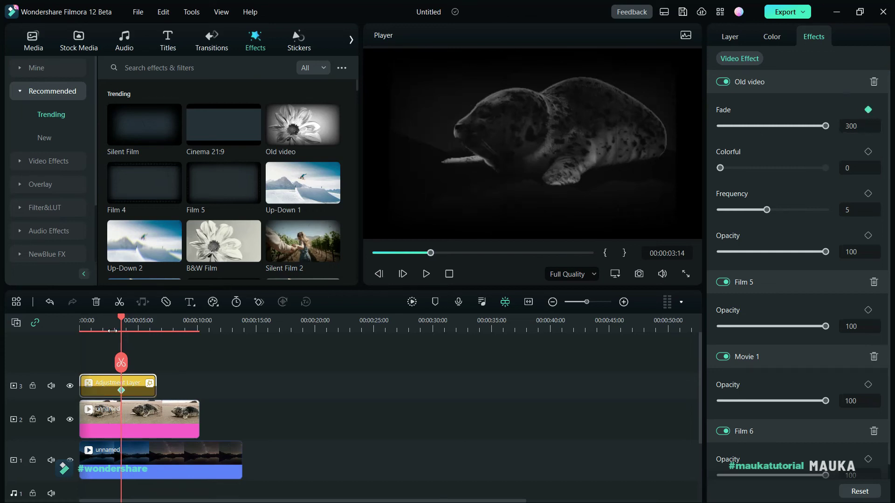
left_click(138, 321)
left_click_drag(826, 125, 737, 126)
left_click(127, 324)
mouse_move(126, 325)
left_mouse_down()
mouse_move(114, 328)
mouse_move(153, 328)
mouse_move(121, 334)
mouse_move(144, 341)
mouse_move(125, 343)
left_mouse_up()
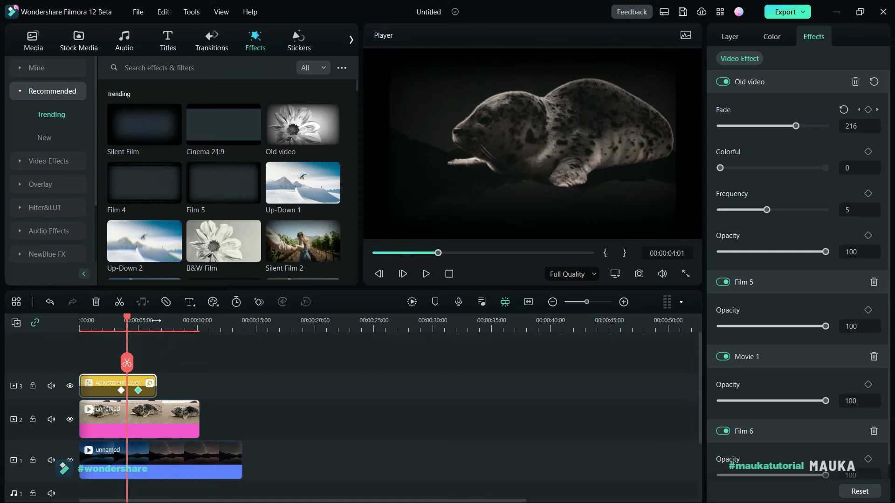
- Save the adjustment layer with its effects as a custom preset
left_click(771, 83)
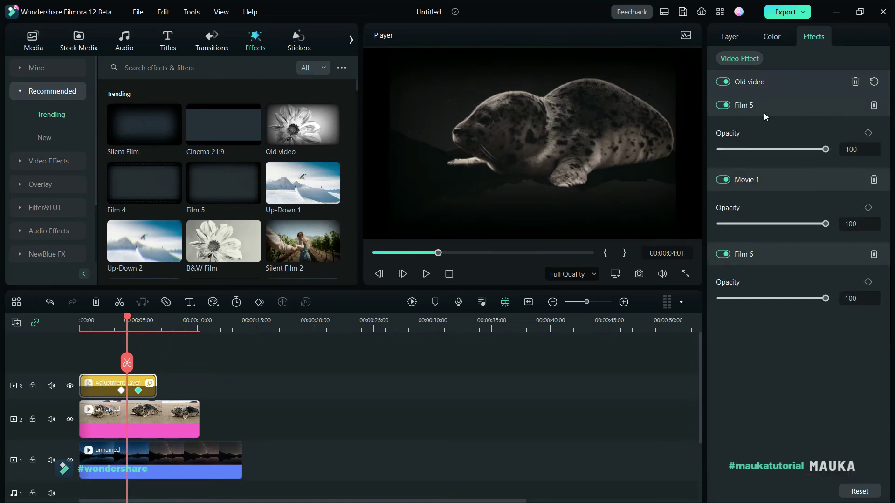
left_click(730, 37)
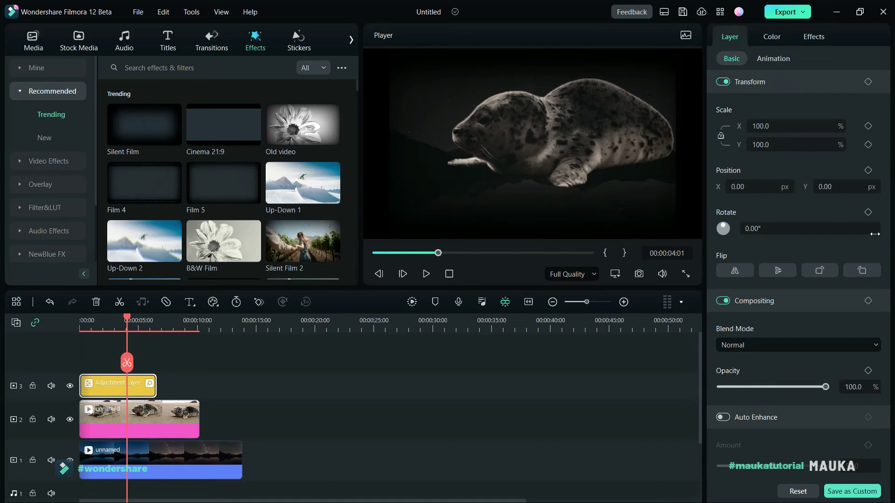
left_click(859, 496)
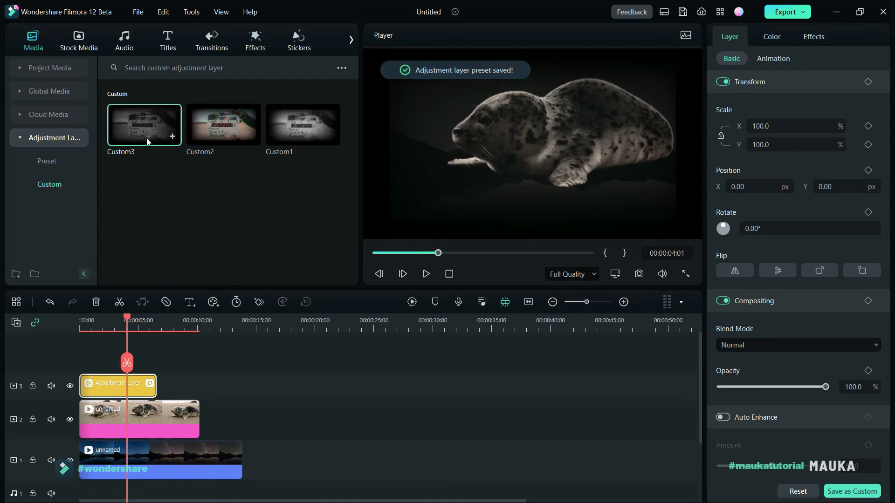
- Replace the adjustment layer on track 3 with the saved Custom3 preset, starting at the beginning of the timeline
left_click(96, 303)
left_click(174, 324)
left_click_drag(169, 140, 89, 387)
- Review the Old video, Film 5, Movie 1 and Film 6 effects in the Custom3 layer, preview it, and delete the layer
left_click(814, 36)
left_click(773, 83)
left_click(760, 106)
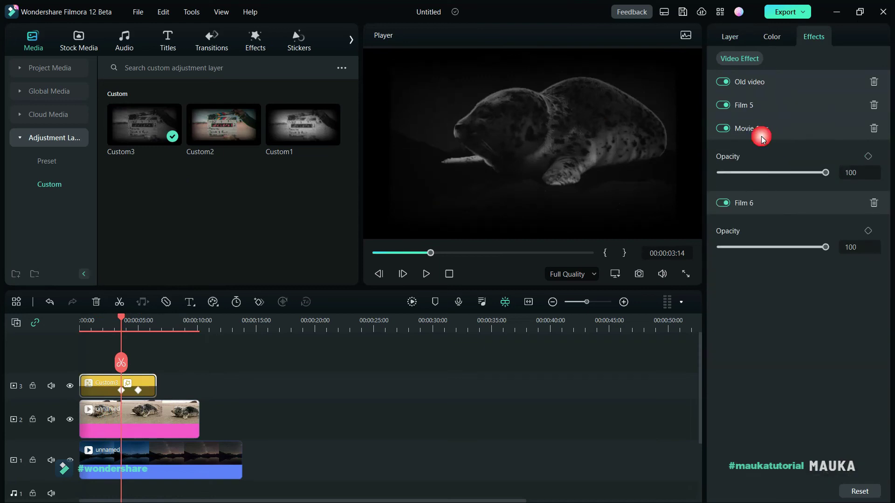
left_click(757, 128)
left_click(757, 152)
left_click(77, 330)
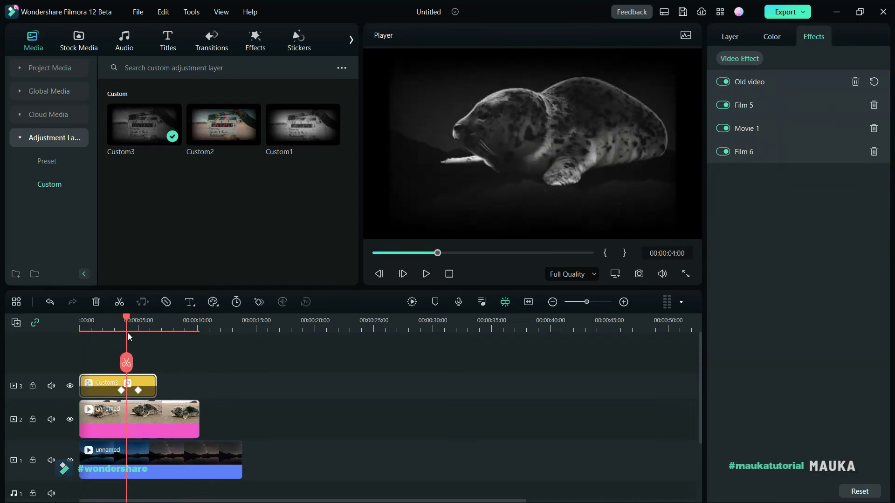
key("Delete")
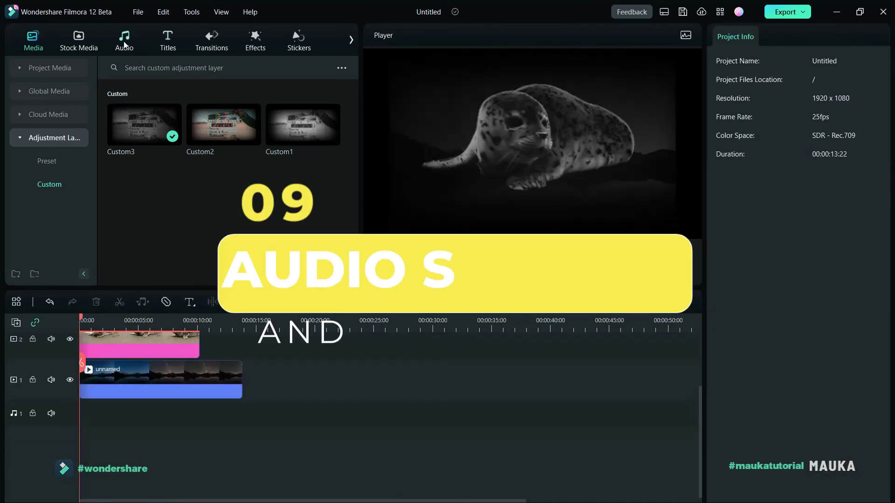
- Add Jazz Swing Retro to audio track 1, fit it to the end of the track 1 clip with Audio Stretch, and preview it
left_click(130, 48)
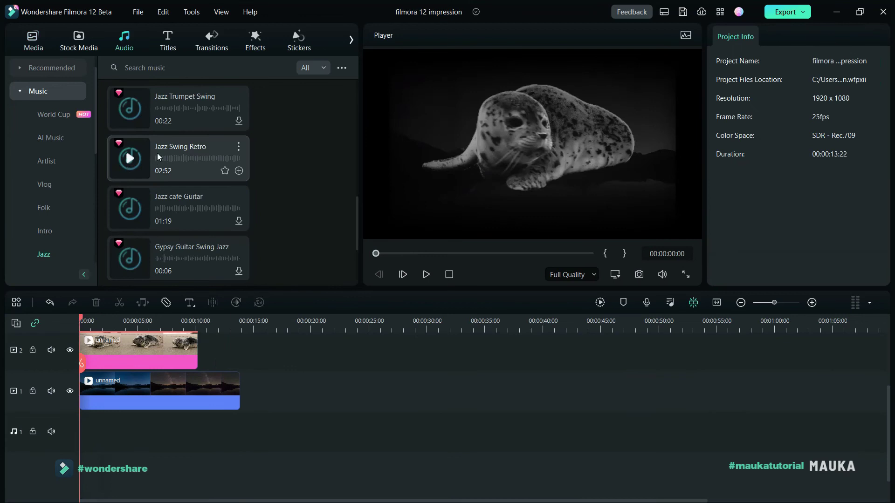
left_click_drag(158, 153, 69, 414)
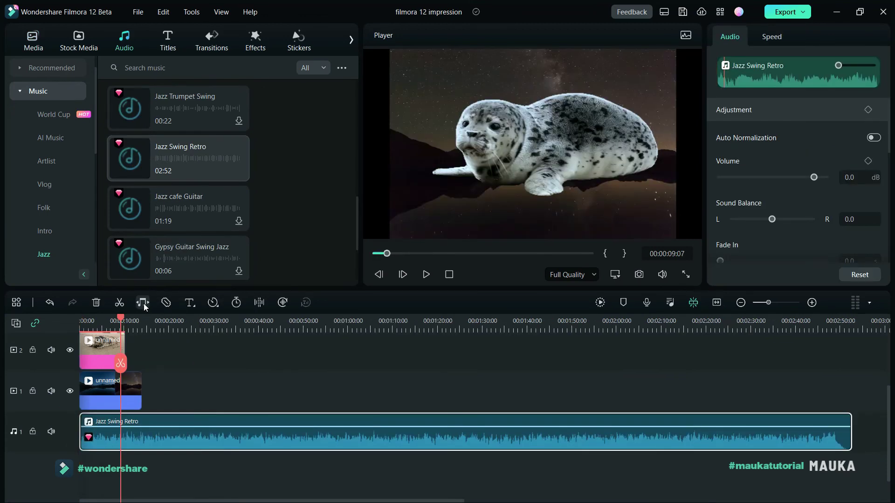
left_click(144, 304)
left_click_drag(856, 442, 142, 450)
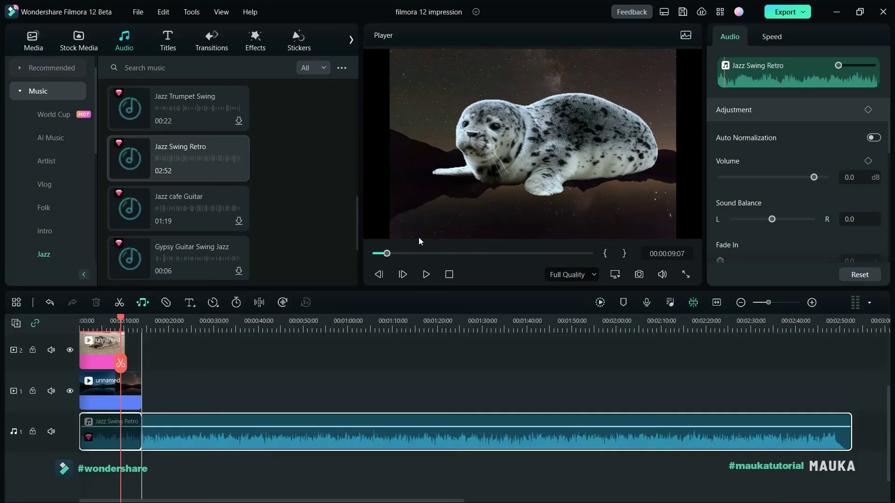
left_click(426, 274)
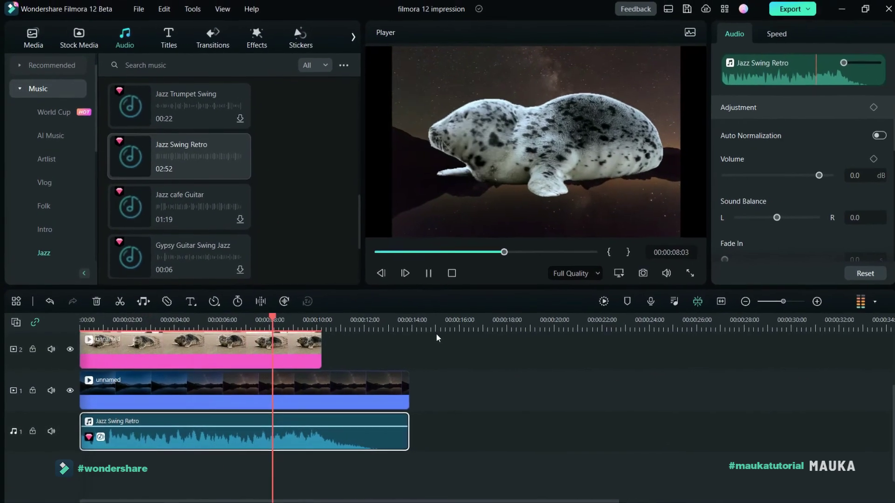
left_click(426, 275)
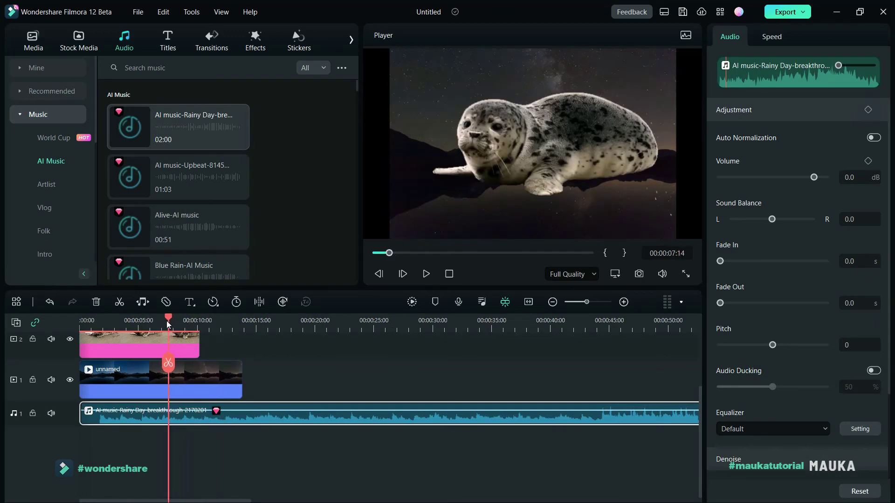
- Keyframe the Rainy Day AI music at 00:00:05:07, and at 00:00:07:04 set its pitch to 12 and its volume to 12 dB
left_click_drag(151, 324, 141, 325)
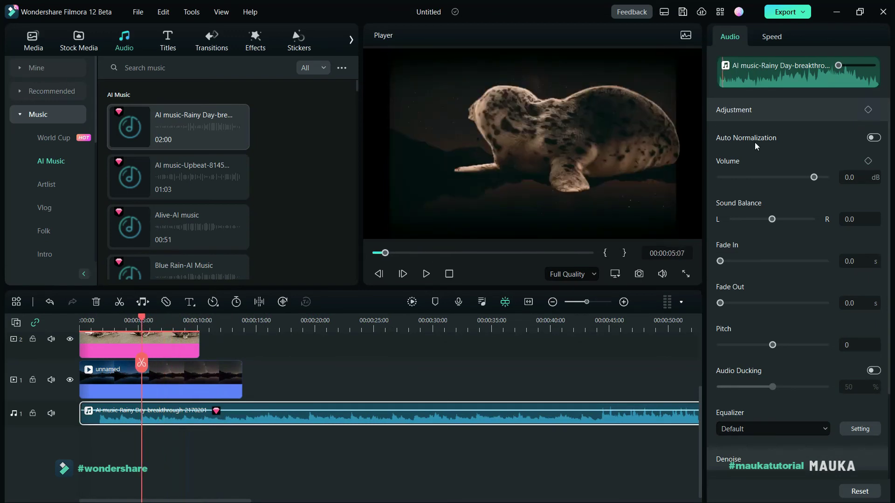
left_click(869, 110)
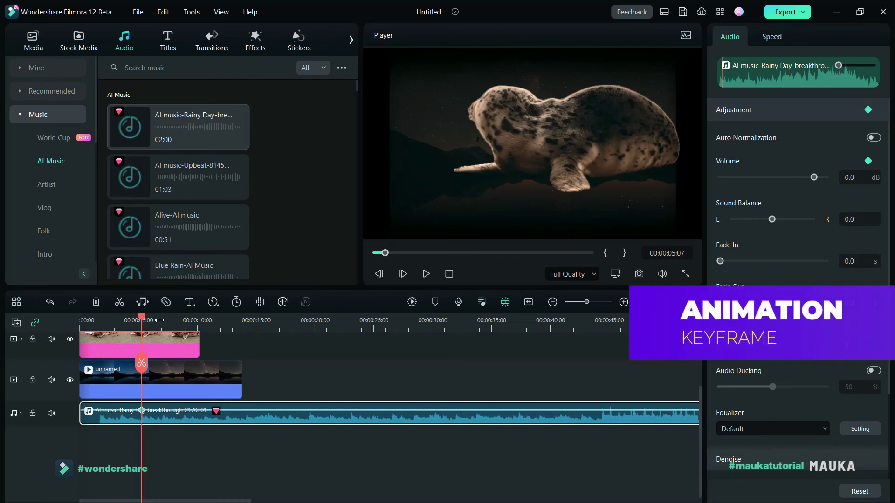
left_click_drag(143, 320, 164, 321)
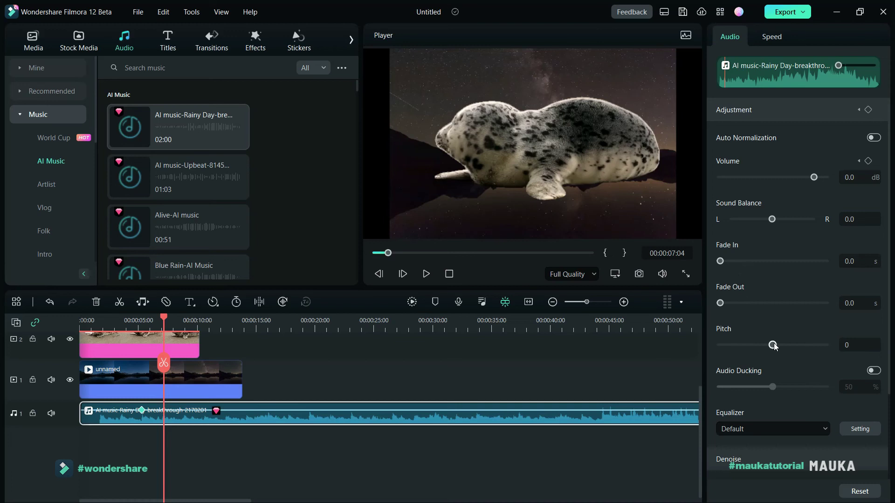
left_click_drag(775, 345, 819, 348)
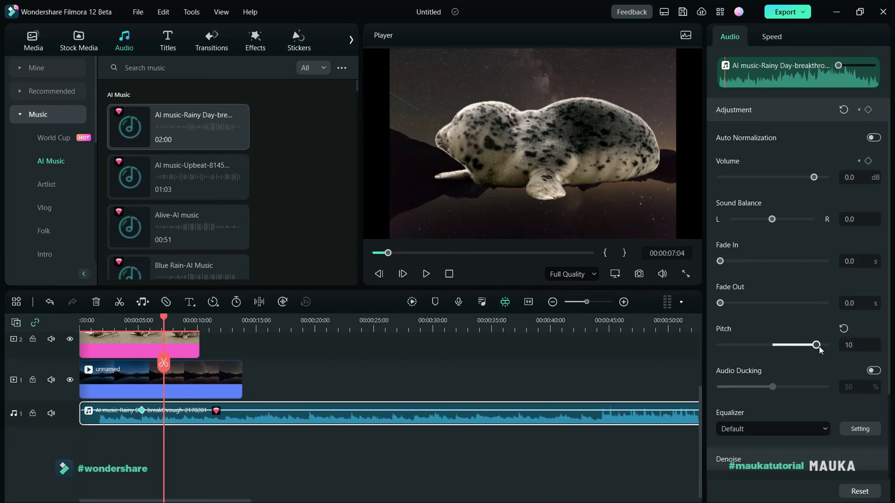
left_click(827, 341)
left_click_drag(815, 178, 827, 180)
left_click(747, 216)
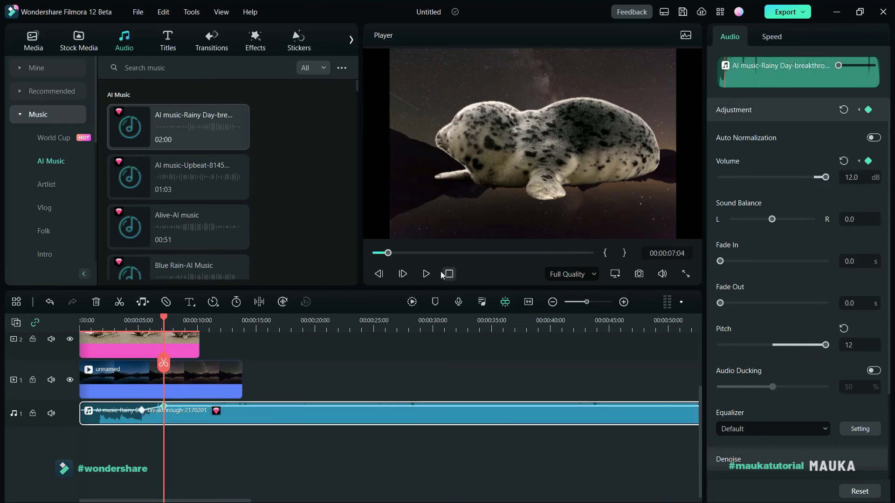
- Lower the music's second volume keyframe to about -6.6 dB, then add a keyframe at 00:00:09:05 and raise it
left_click_drag(167, 321, 142, 345)
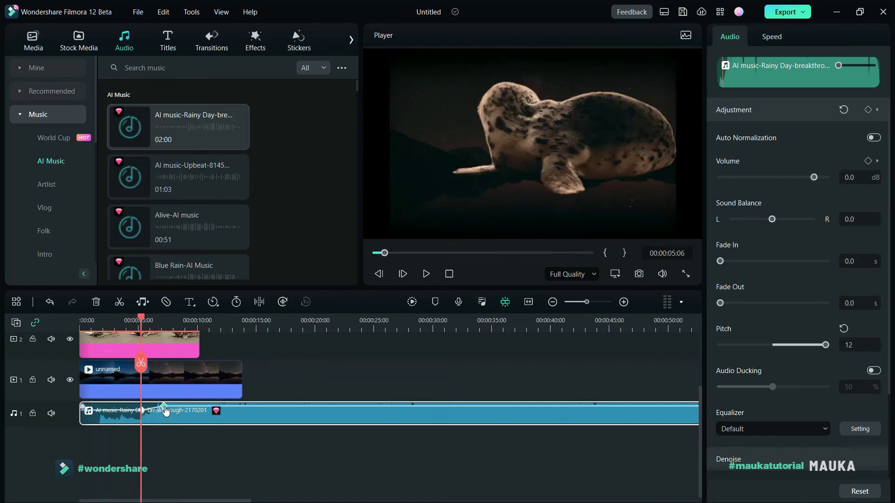
mouse_move(164, 406)
left_mouse_down()
mouse_move(169, 419)
mouse_move(168, 406)
mouse_move(162, 414)
left_mouse_up()
left_click_drag(164, 323, 187, 323)
left_click(870, 111)
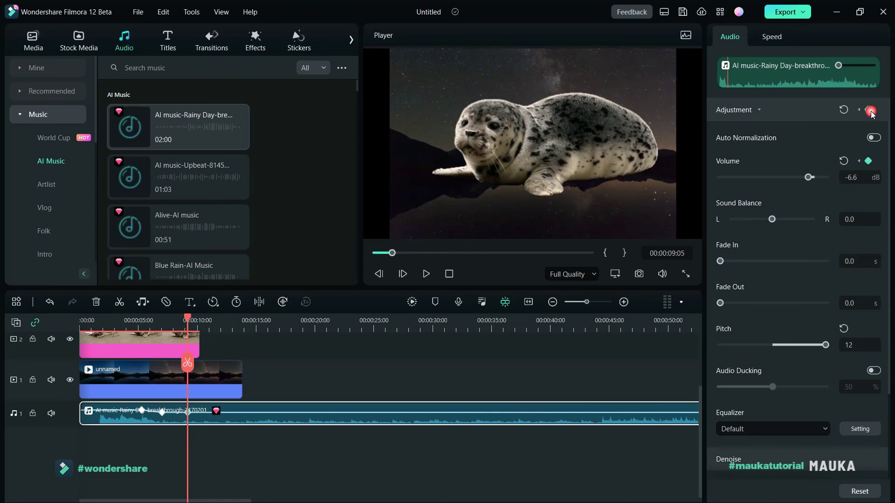
left_click_drag(193, 418, 198, 405)
- Add a volume keyframe to the music at 00:00:11:10 and adjust it to about 1.9 dB near 00:00:10:15
left_click_drag(194, 320, 213, 320)
left_click(868, 110)
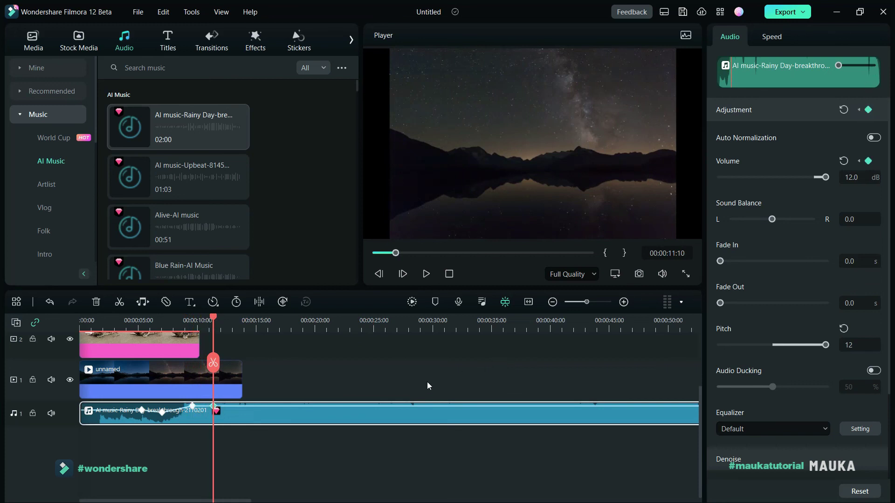
left_click_drag(216, 410, 213, 413)
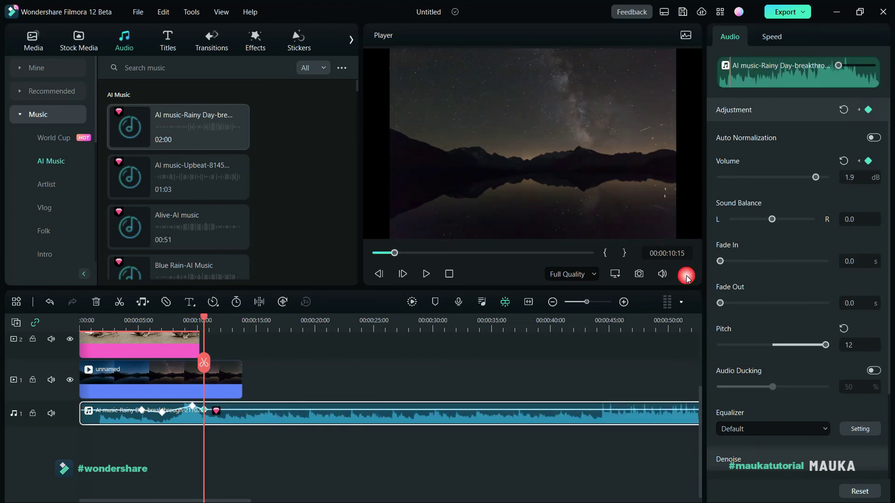
- Reset the music clip's audio adjustments and delete its effects to clear all the volume keyframes
left_click(845, 111)
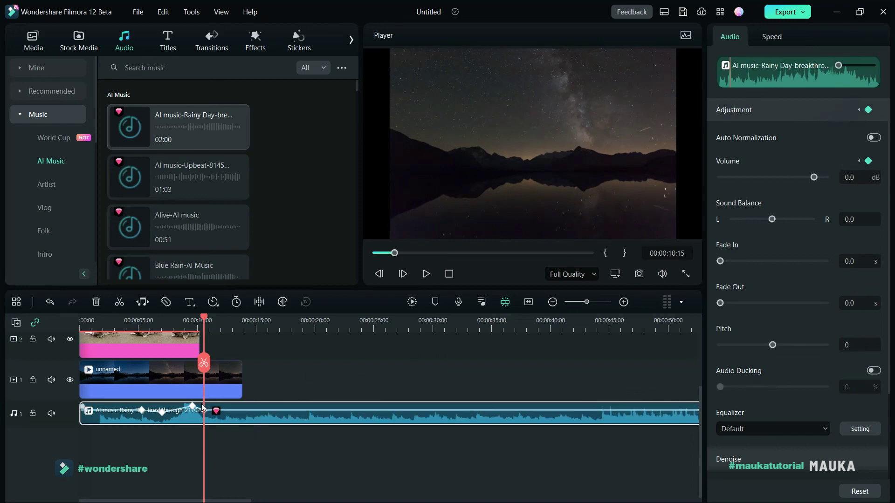
right_click(190, 414)
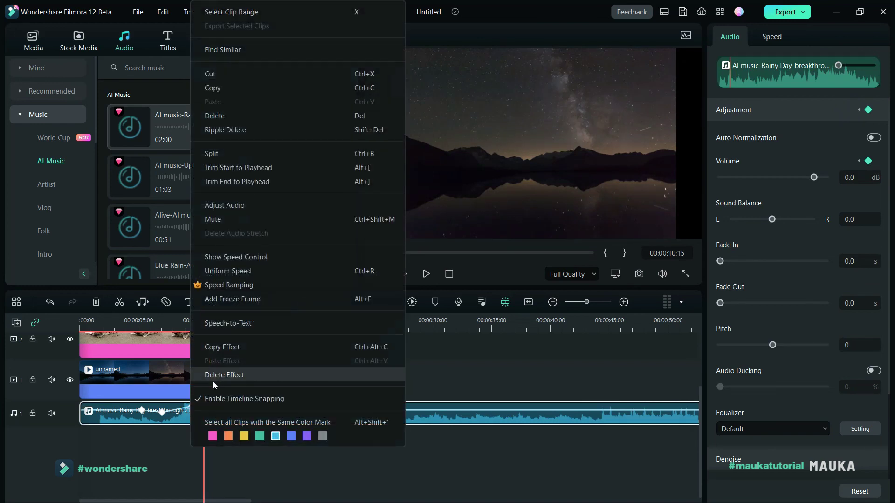
left_click(435, 404)
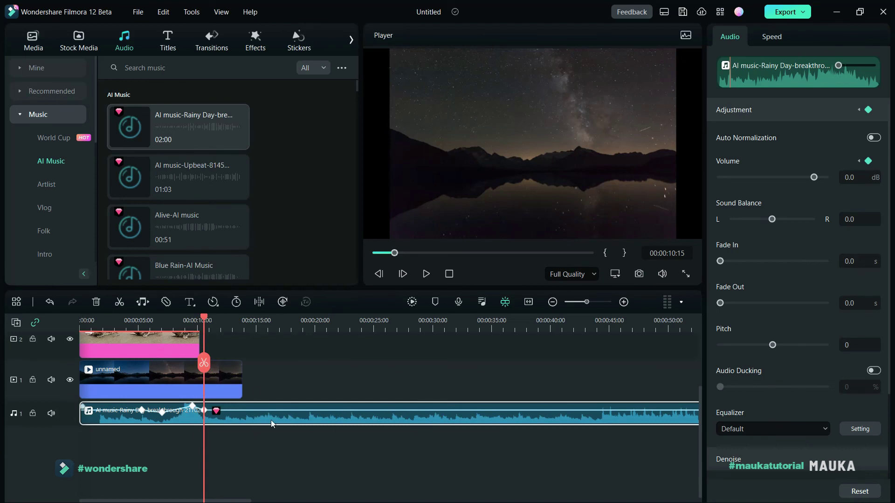
right_click(247, 416)
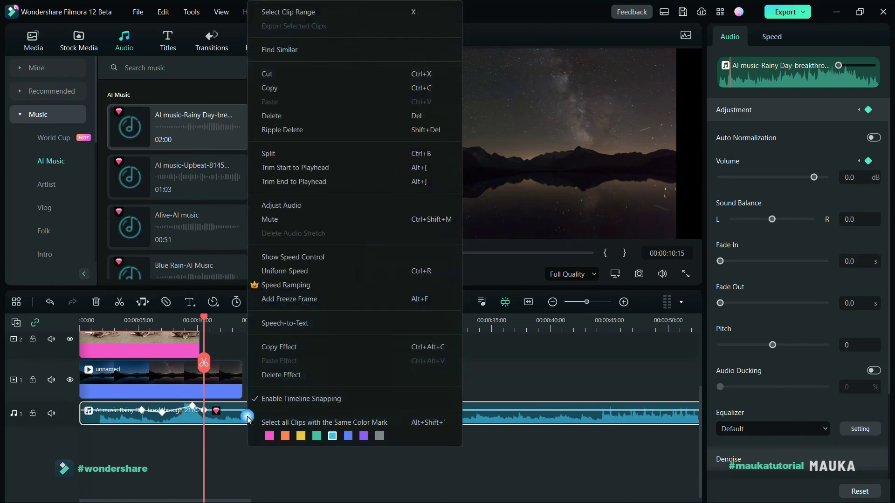
left_click(285, 376)
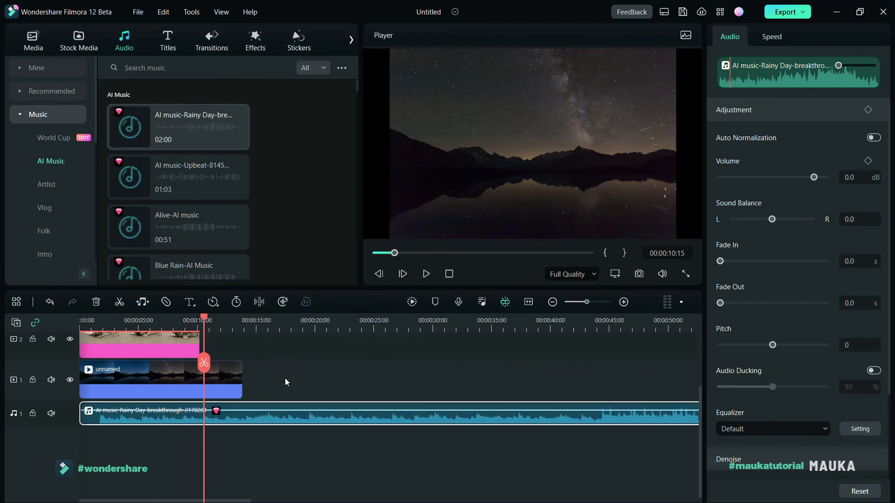
- Apply the Hero moment speed ramping preset to the Rainy Day music clip and preview it
left_click(771, 36)
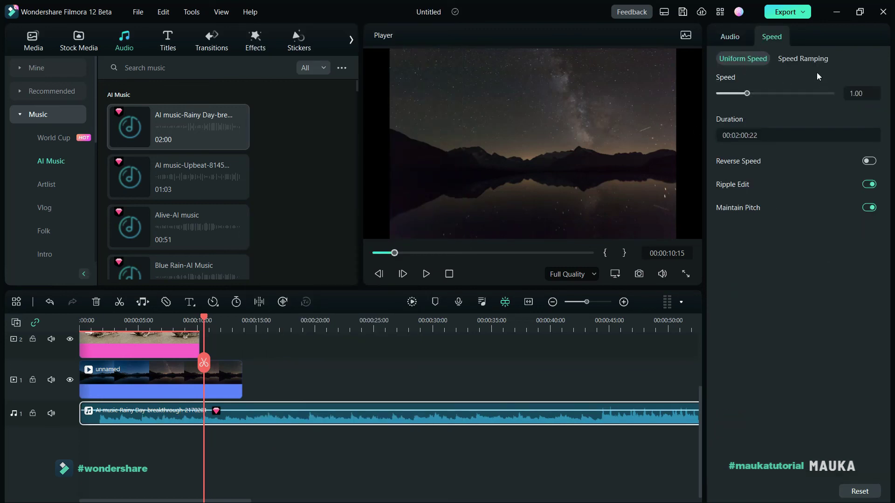
left_click(810, 60)
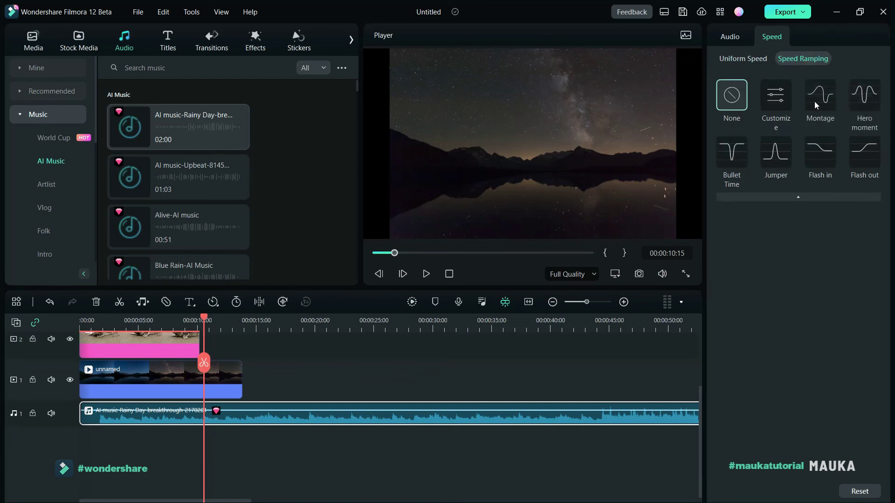
left_click(858, 99)
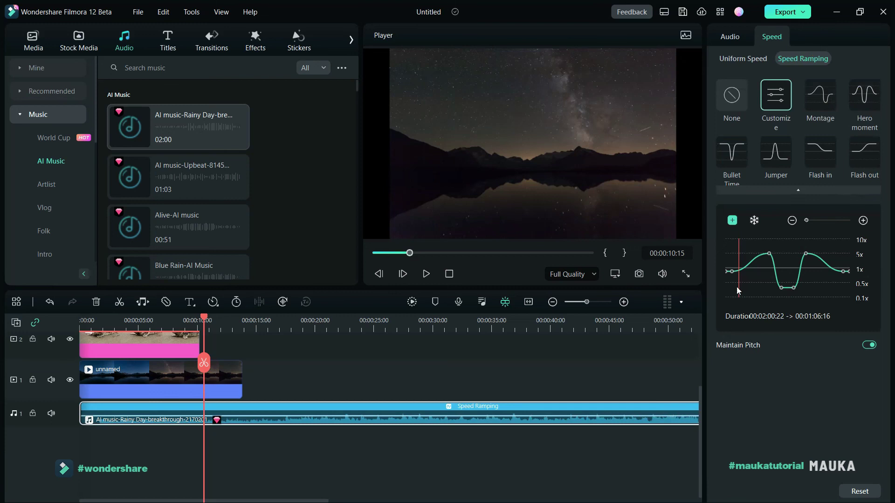
left_click(217, 327)
left_click(425, 274)
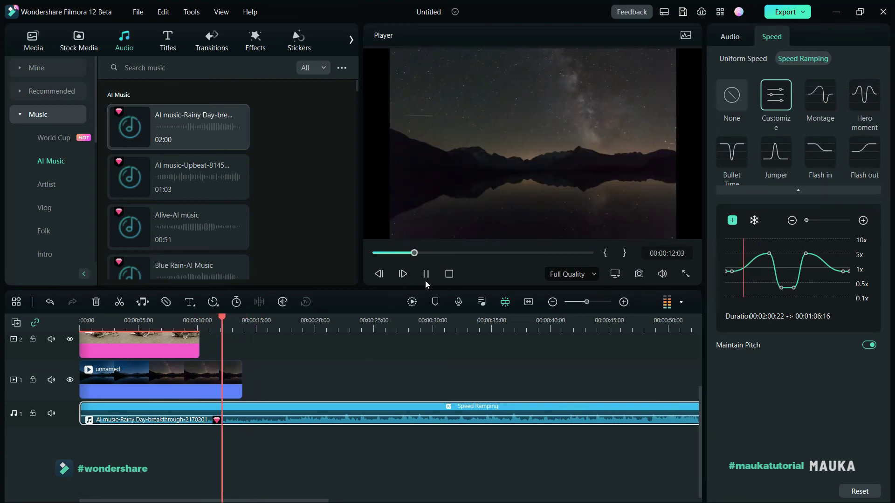
left_click_drag(286, 361, 121, 332)
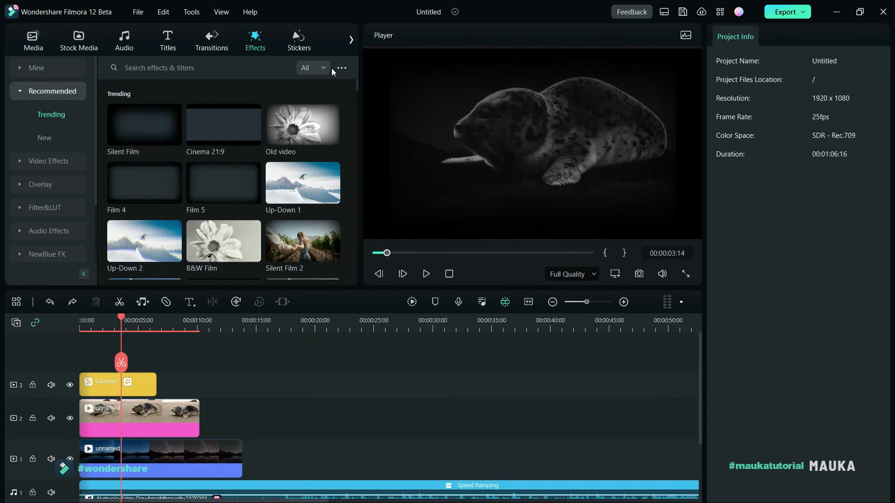
- Switch the effects library to Large Thumbnail View and browse the larger previews
left_click(342, 68)
mouse_move(377, 86)
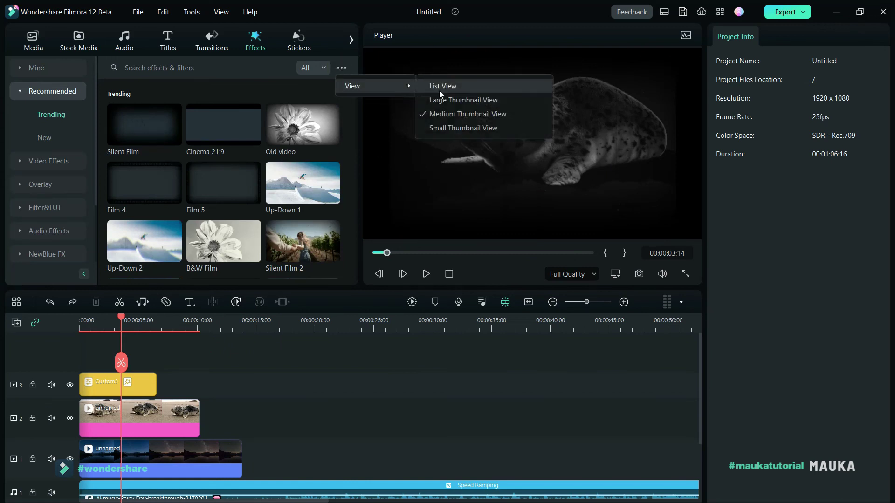
left_click(452, 101)
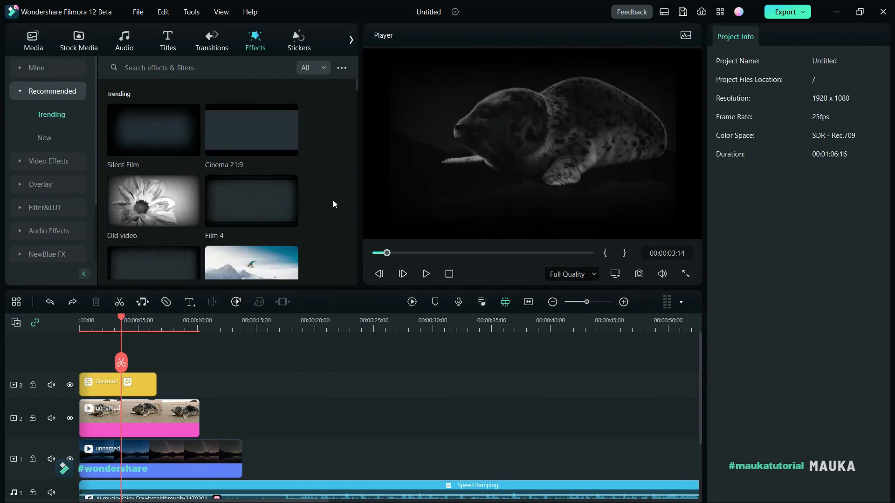
scroll(334, 219, "down", 5)
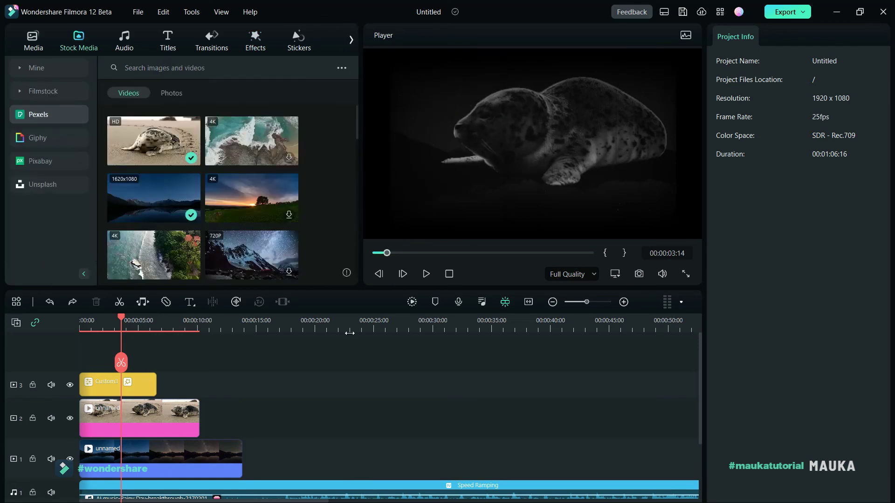
- Show the color histogram over the player, scrub to 00:00:08:22 to compare it, and toggle its display off and on
left_click_drag(466, 40, 391, 61)
left_click(686, 36)
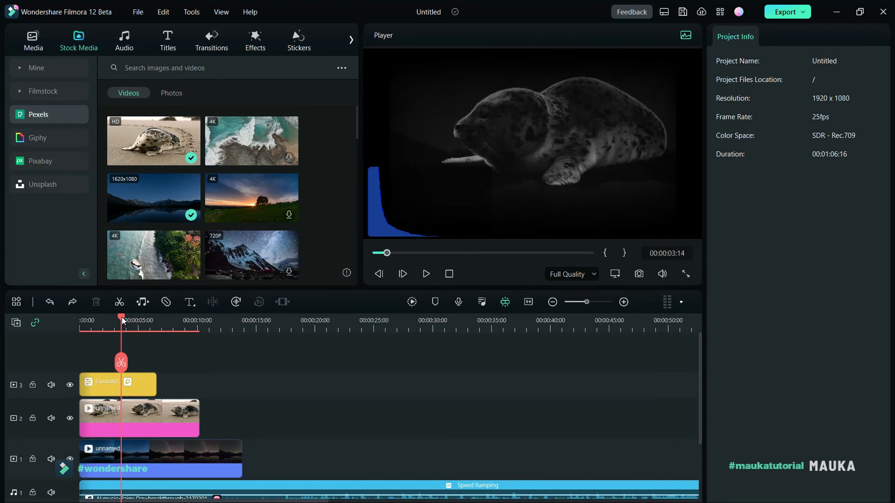
left_click_drag(97, 326, 183, 329)
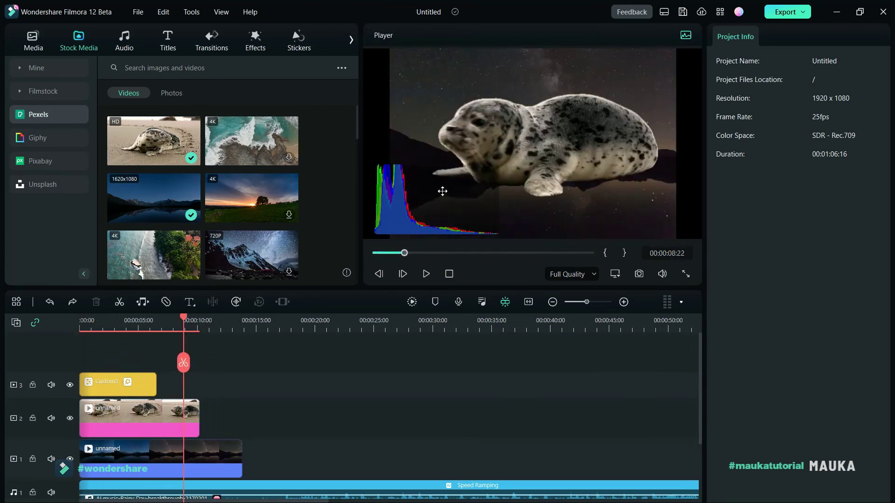
left_click(686, 36)
left_click(687, 36)
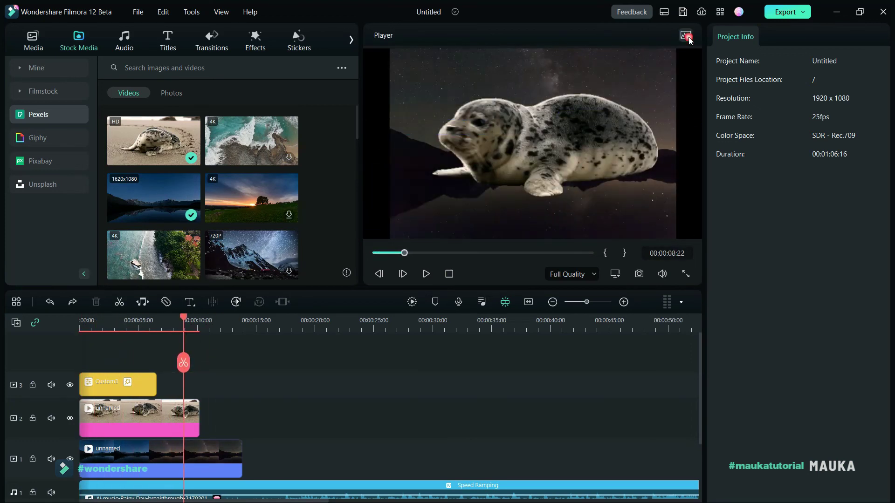
- Set the white balance temperature of the seal clip on track 2 to -34.8 and check the histogram at 00:00:04:08
left_click(140, 415)
left_click(772, 36)
left_click(780, 279)
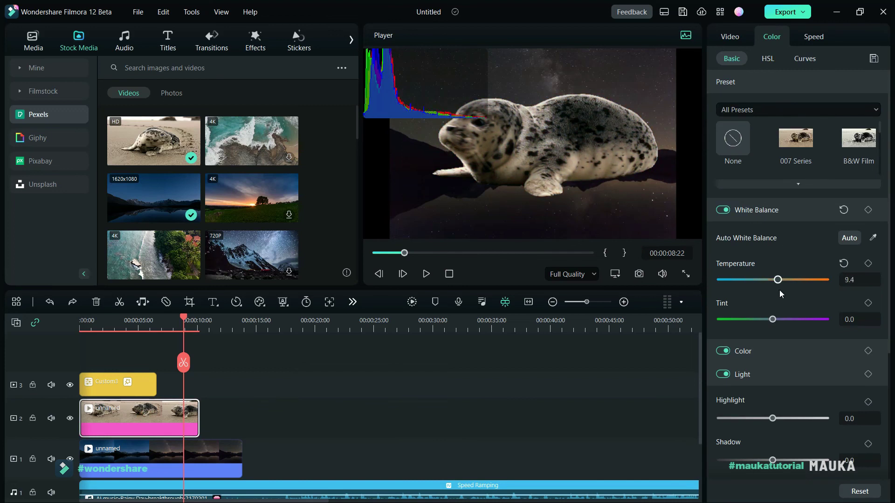
left_click(805, 58)
left_click_drag(782, 252, 802, 196)
left_click(730, 36)
left_click(77, 332)
left_click_drag(77, 335, 130, 330)
left_click(772, 36)
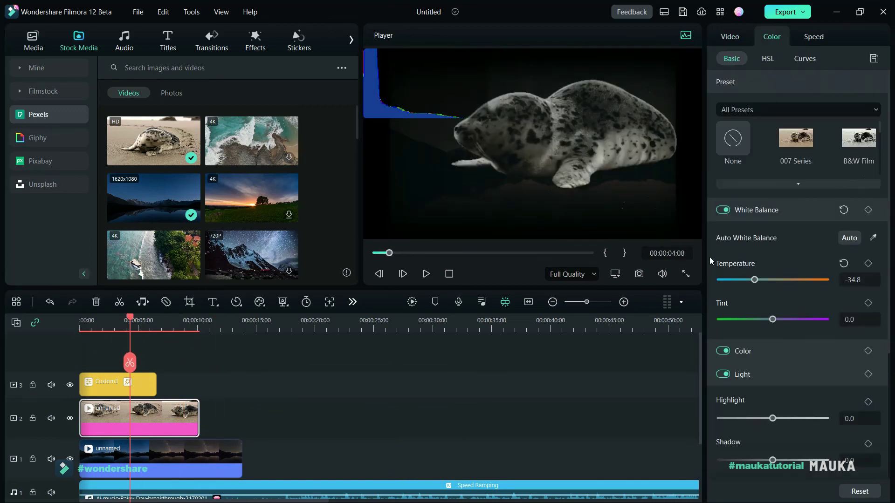
- Set the temperature of the night landscape clip on track 1 to 11.7, and try widening and narrowing the properties area
left_click(578, 487)
left_click(562, 483)
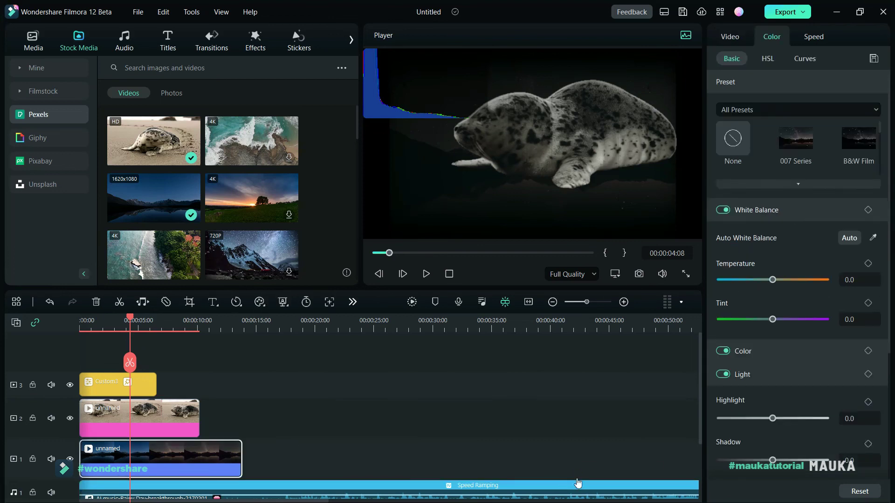
left_click_drag(709, 319, 579, 319)
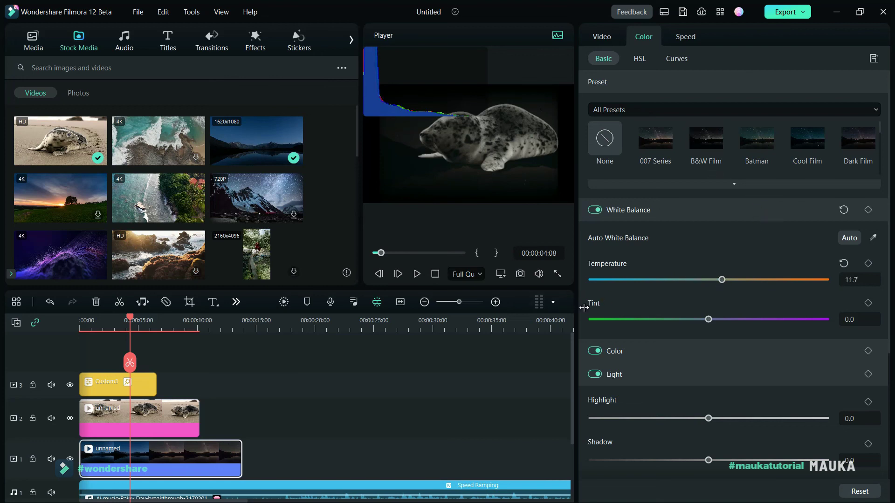
left_click_drag(581, 309, 743, 309)
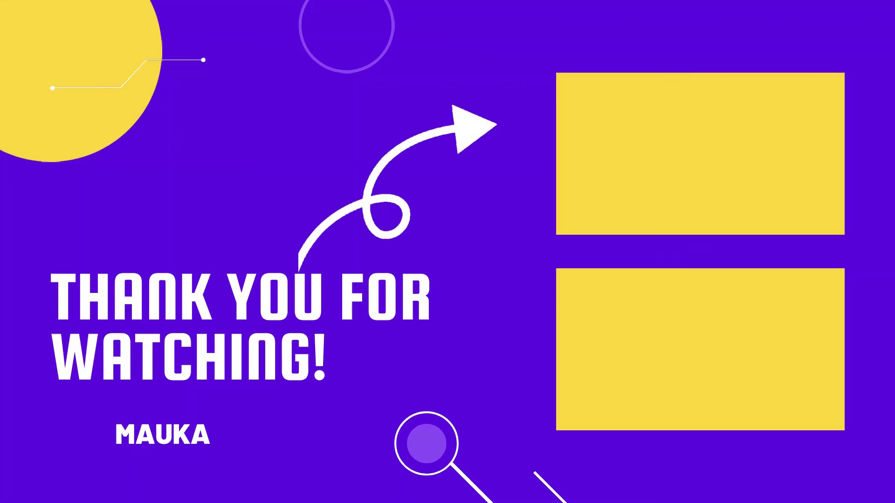